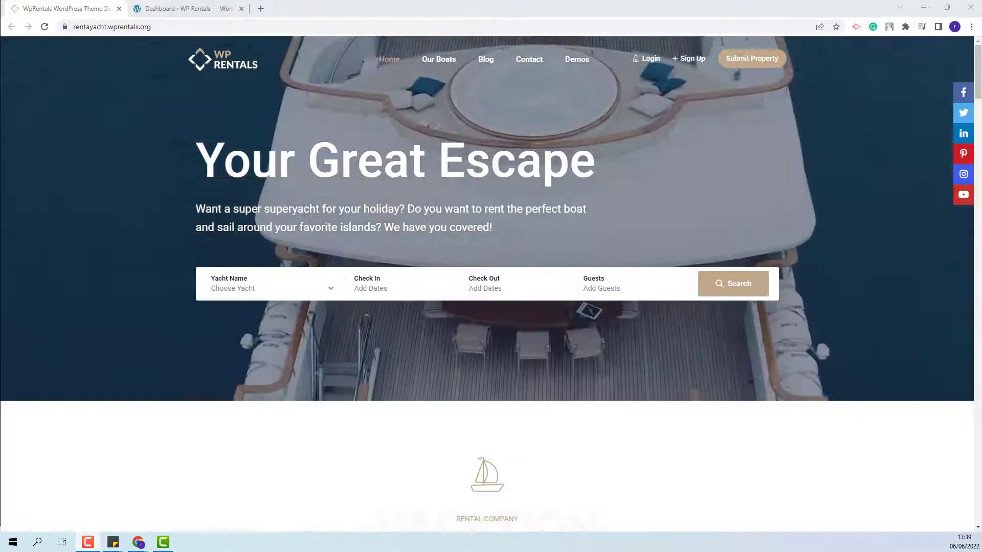
Switch to the Dashboard – WP Rentals browser tab with its purchase-code prompt.
key("ctrl+Tab")
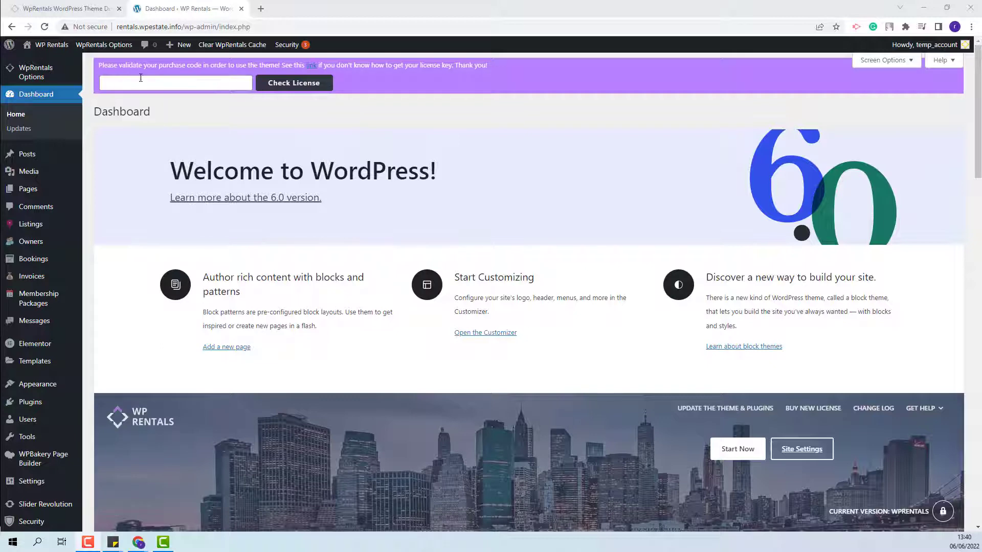
Paste the theme purchase code into the license field and validate it with Check License.
left_click(117, 82)
key("ctrl+v")
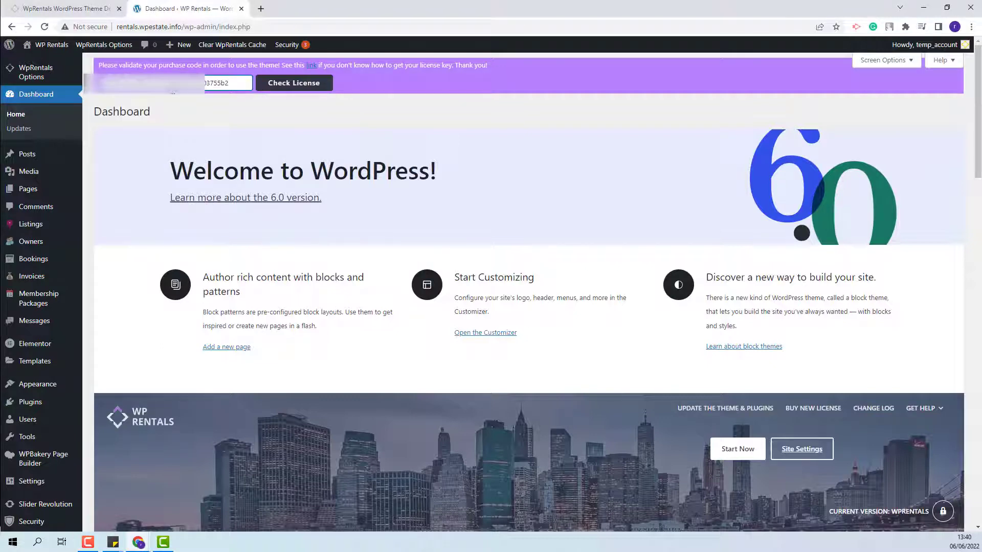
left_click(289, 89)
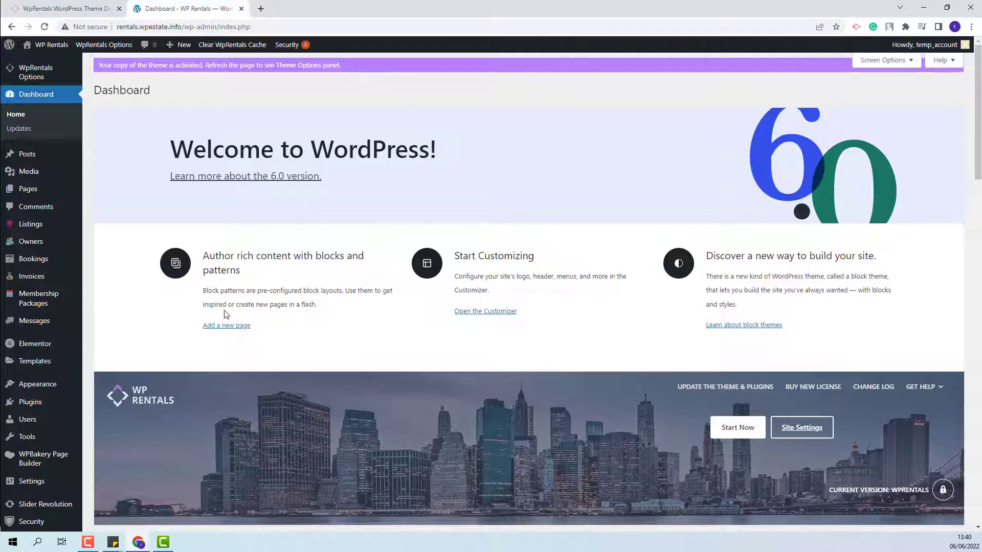
left_click(28, 407)
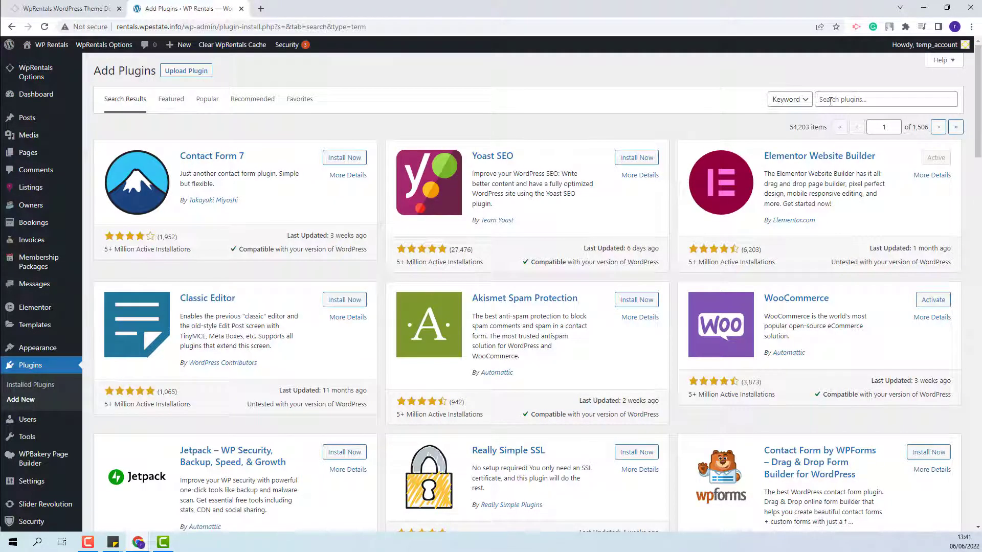
Search the plugin directory for 'svg', then install and activate SVG Support.
left_click(831, 101)
type("svg")
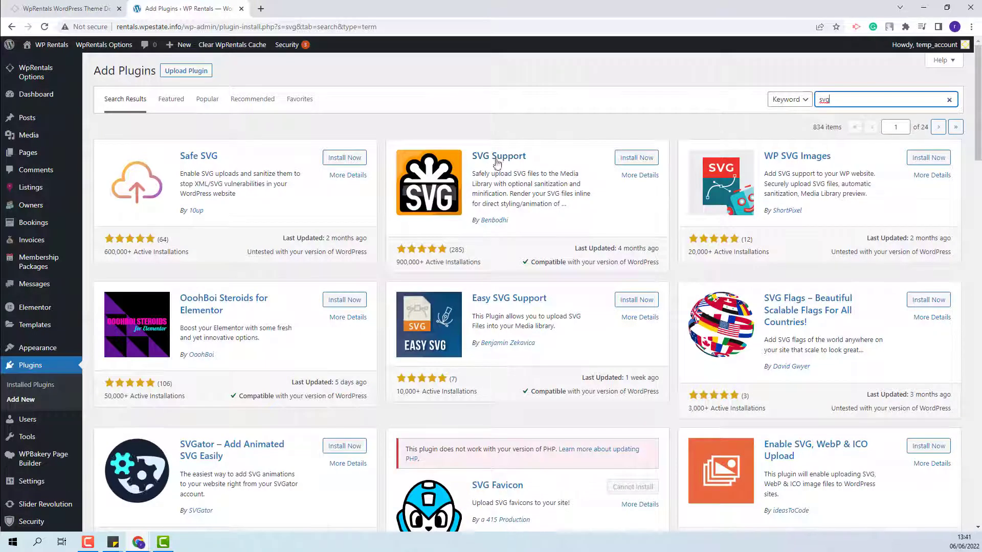
left_click(635, 158)
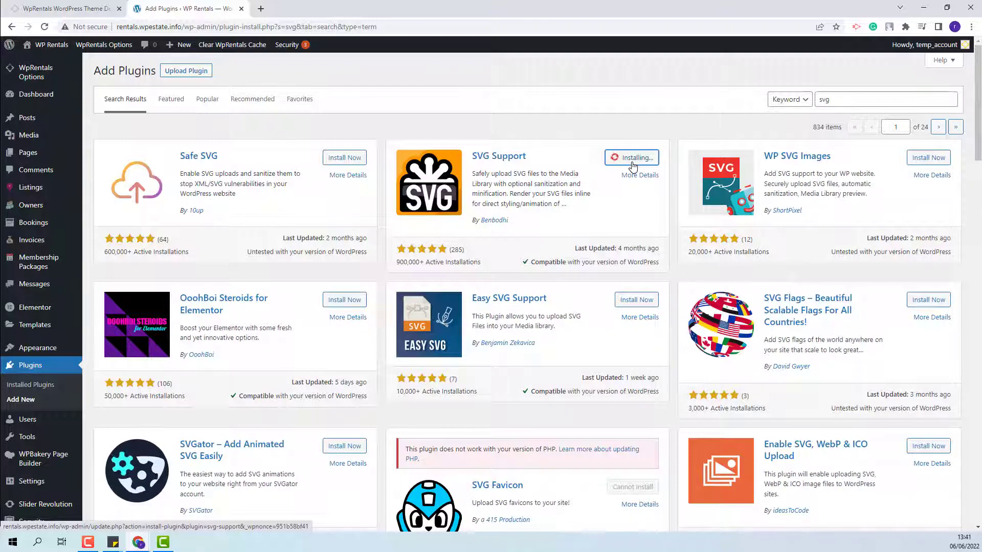
left_click(643, 160)
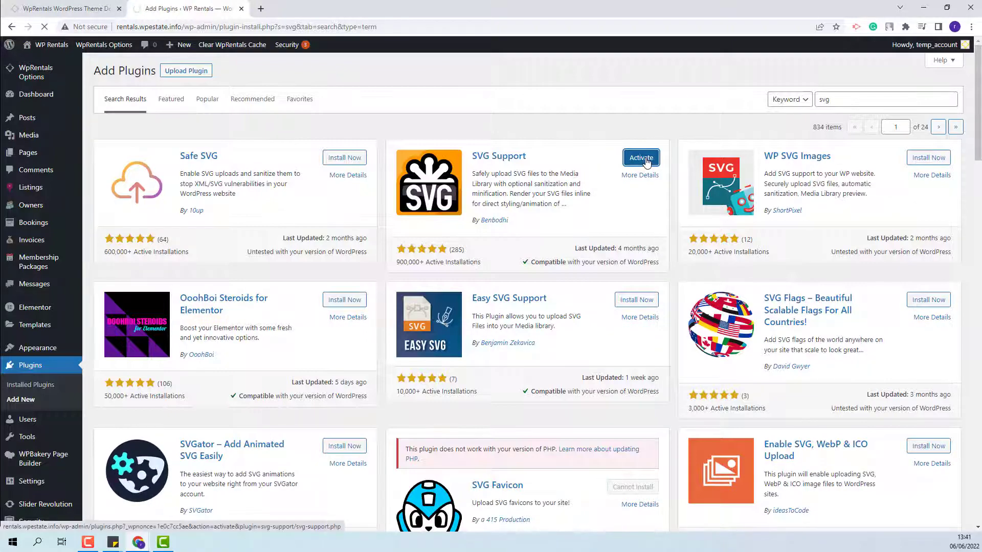
scroll(588, 192, "down", 2)
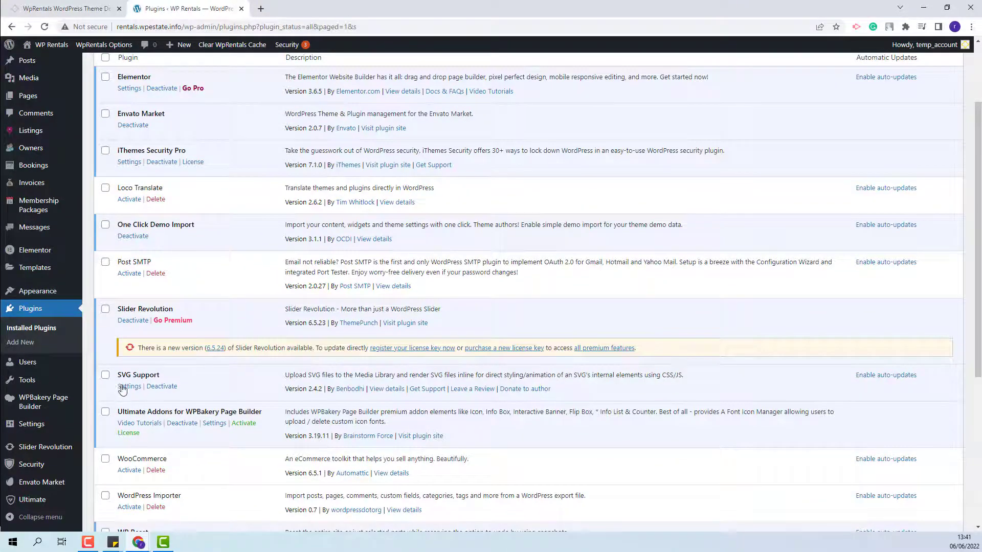
Save SVG Support settings with Restrict to Administrators kept checked.
left_click(128, 387)
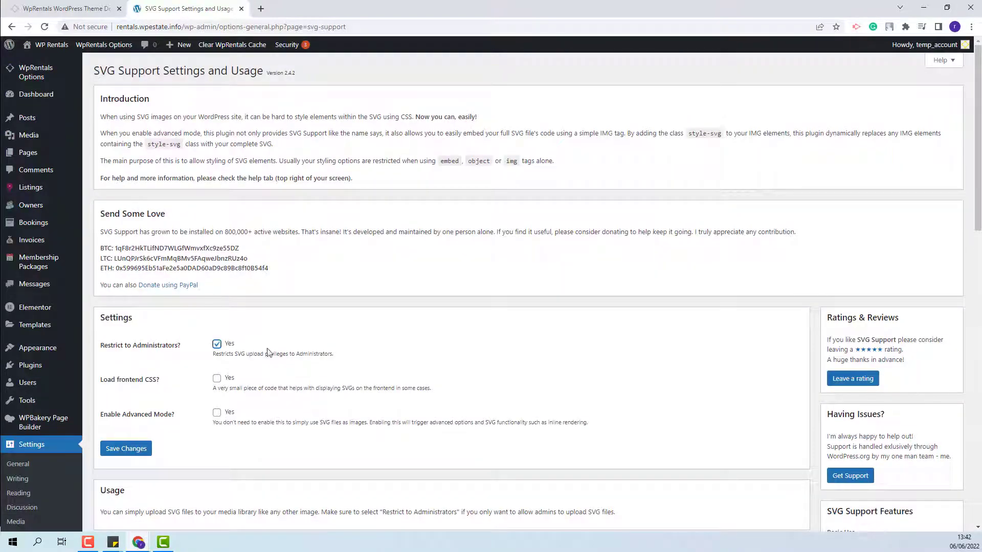
left_click(126, 449)
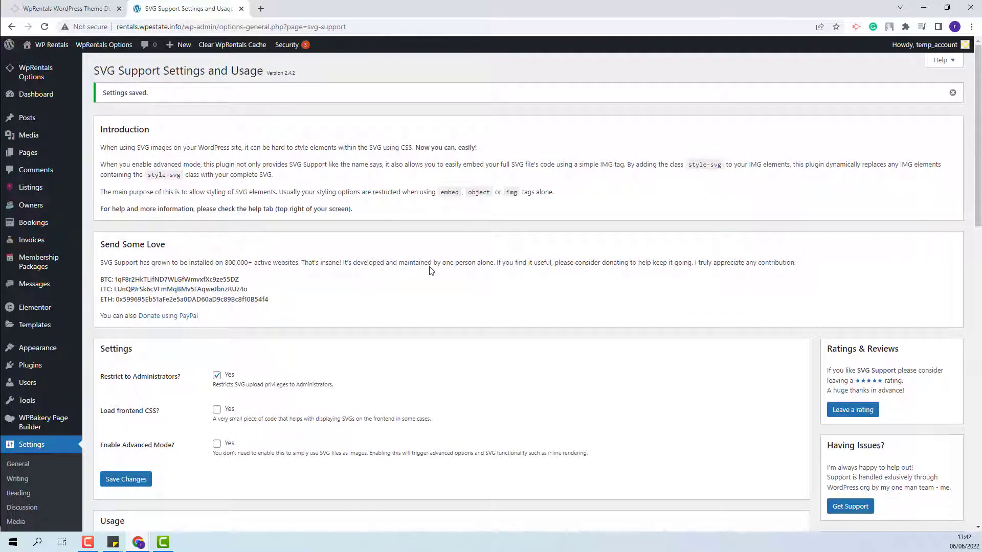
mouse_move(29, 81)
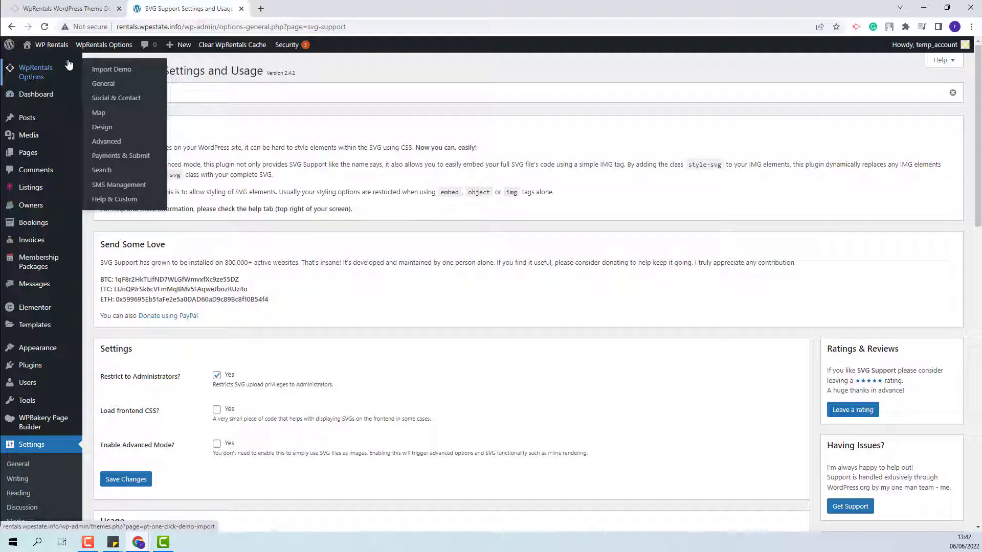
Import the Rent a Yacht Elementor demo from WpRentals Options > Import Demo.
left_click(100, 74)
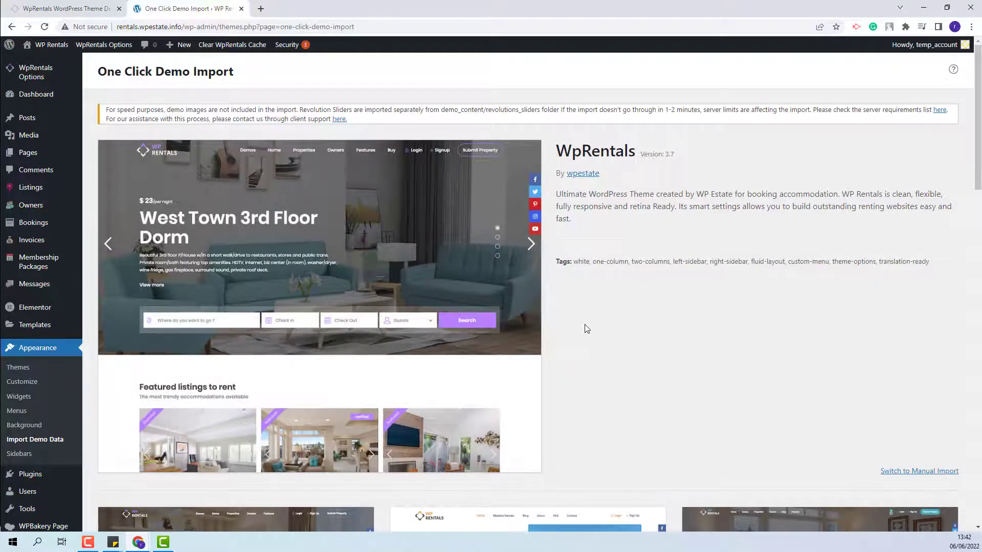
scroll(584, 326, "down", 9)
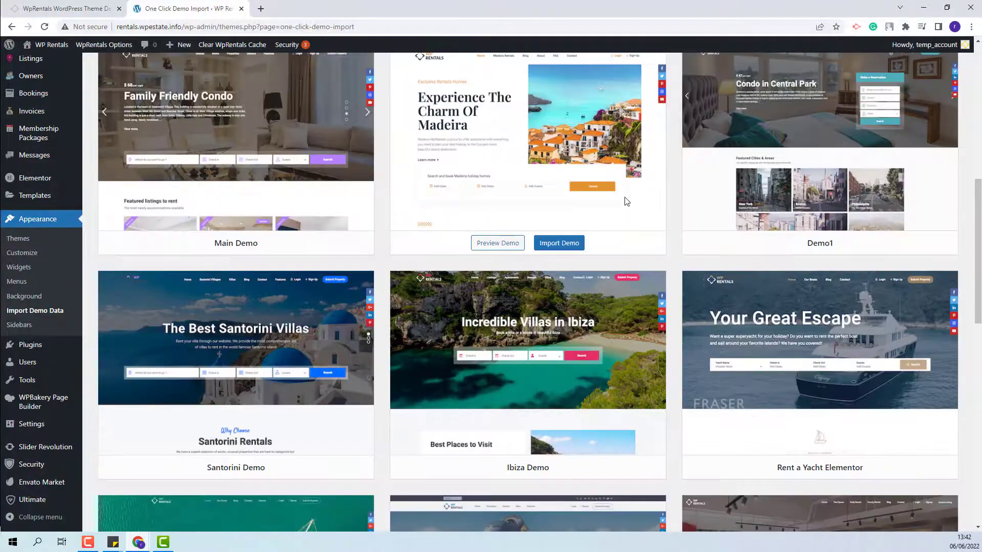
scroll(627, 201, "down", 3)
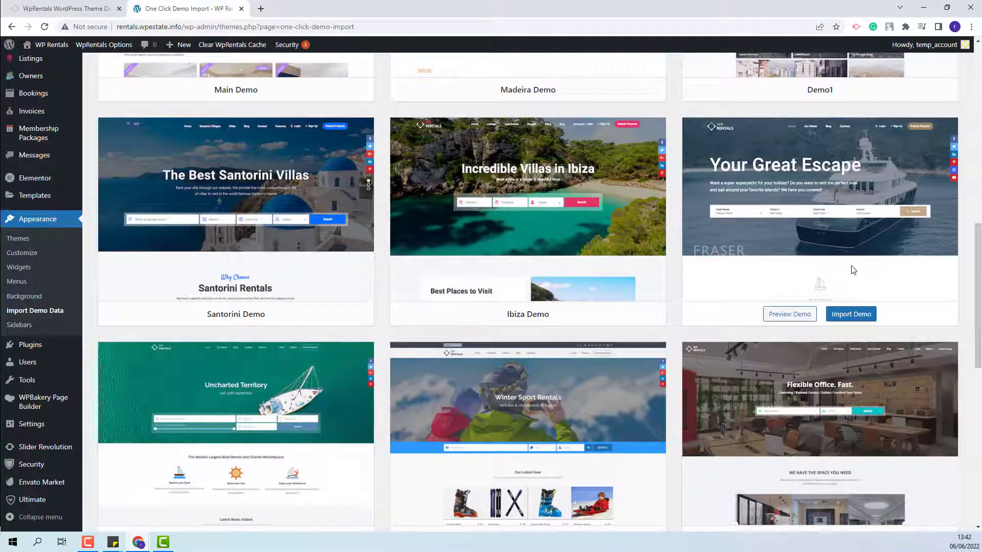
left_click(847, 314)
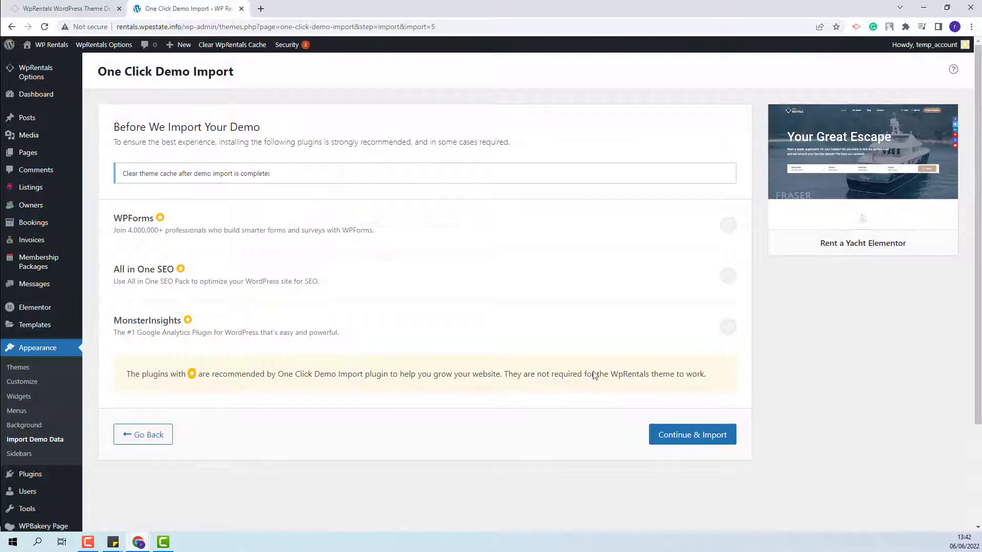
left_click(692, 434)
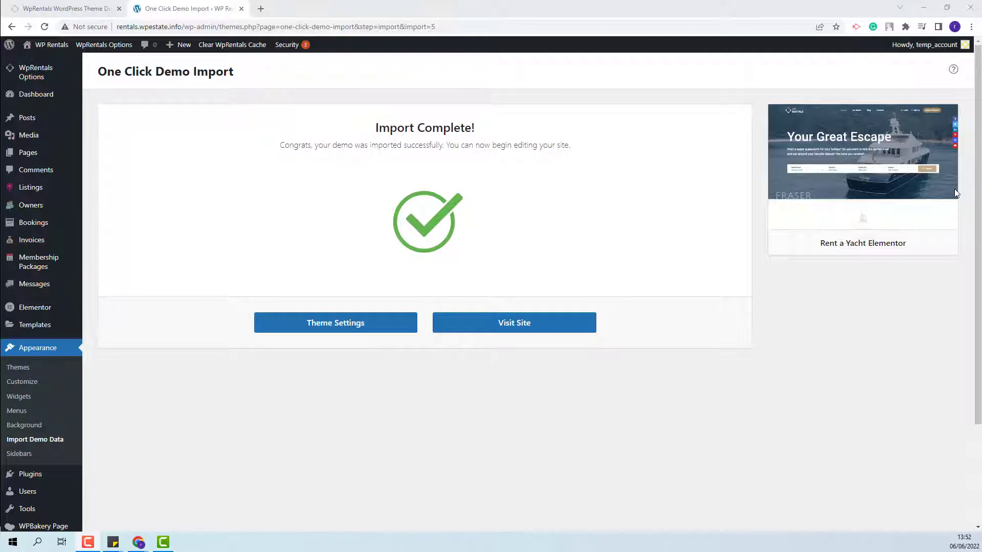
View the imported yacht site, then open WpRentals Options in a new tab.
left_click(508, 332)
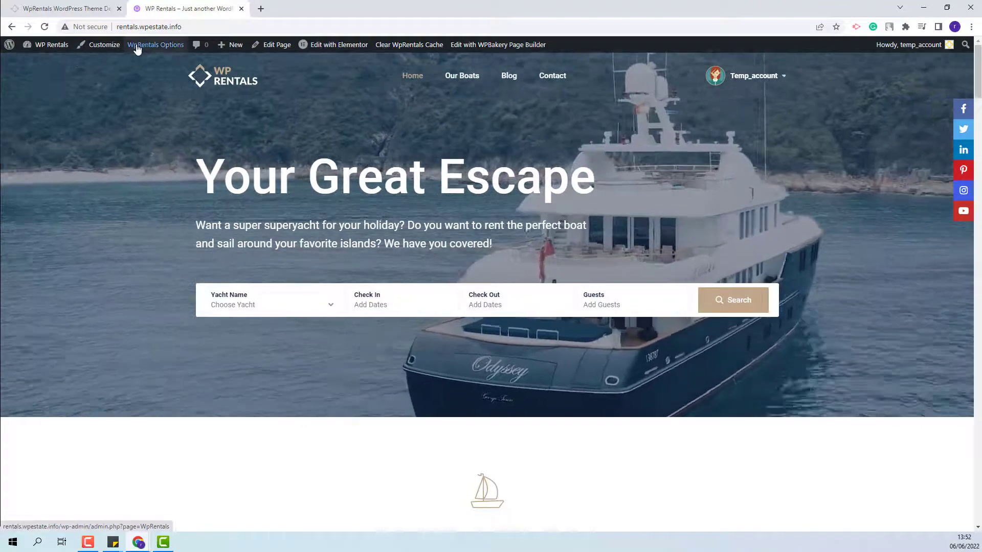
right_click(171, 47)
left_click(209, 54)
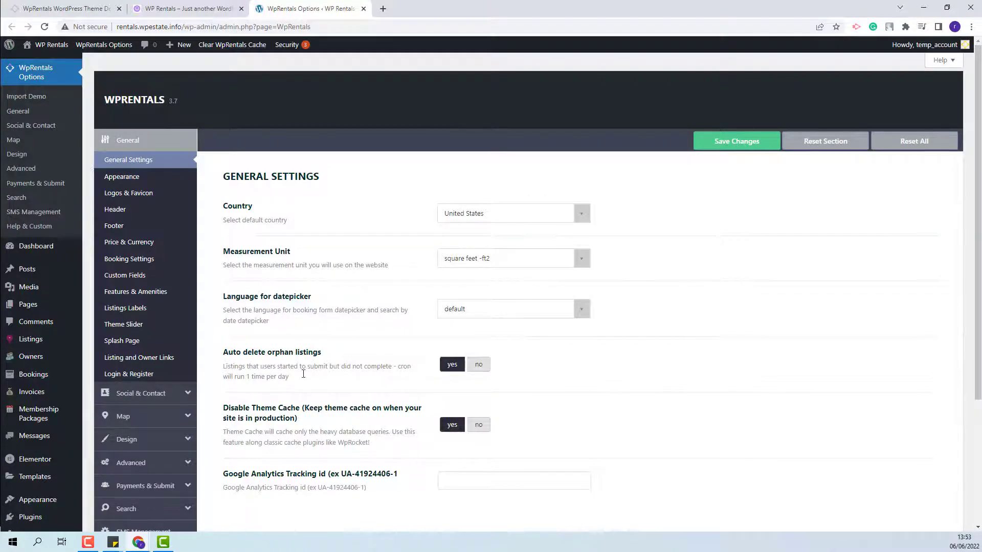
Browse the Logos & Favicon and Booking Settings pages, ending on Map settings.
scroll(304, 373, "down", 1)
left_click(135, 145)
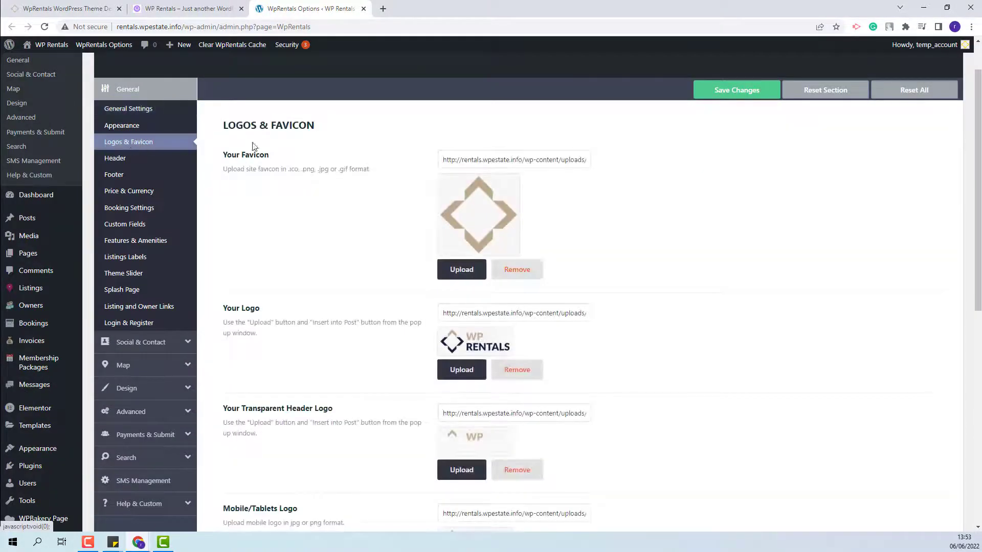
left_click(118, 211)
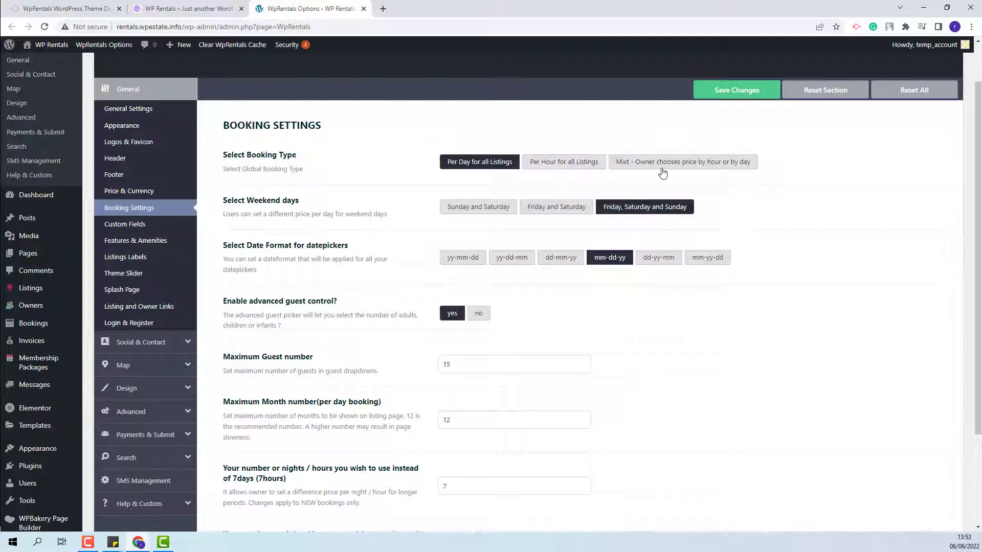
scroll(452, 420, "down", 3)
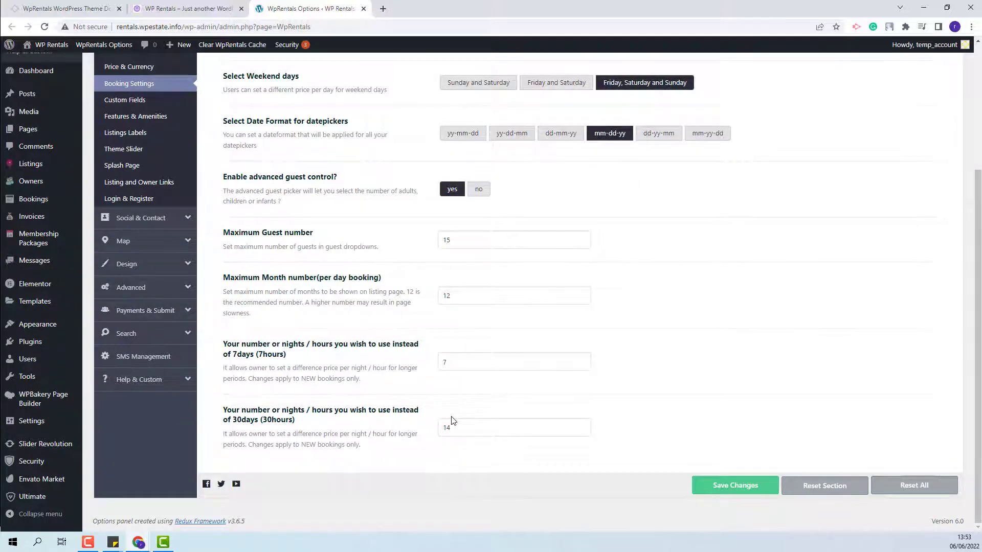
left_click(123, 241)
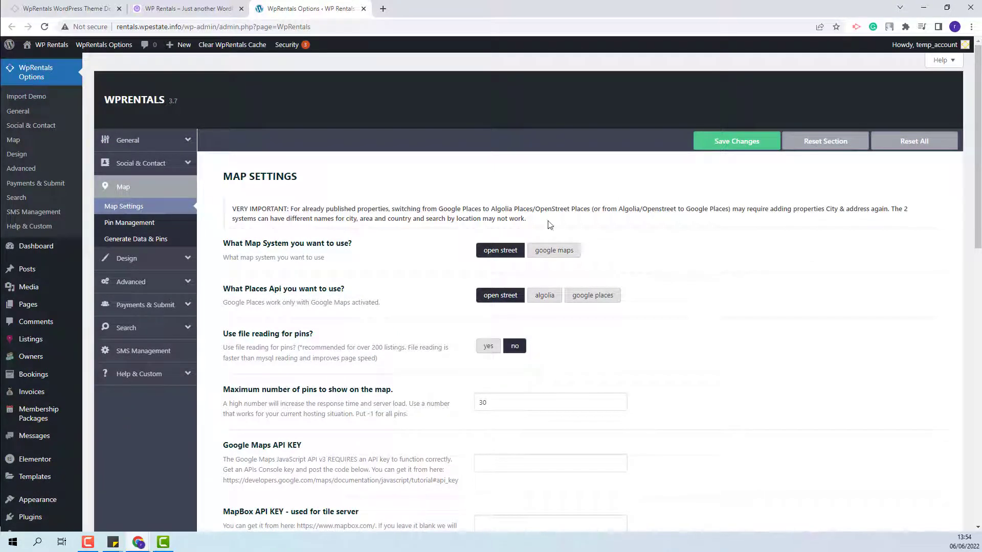
Set the map system to google maps and select the empty Google Maps API KEY field.
left_click(555, 250)
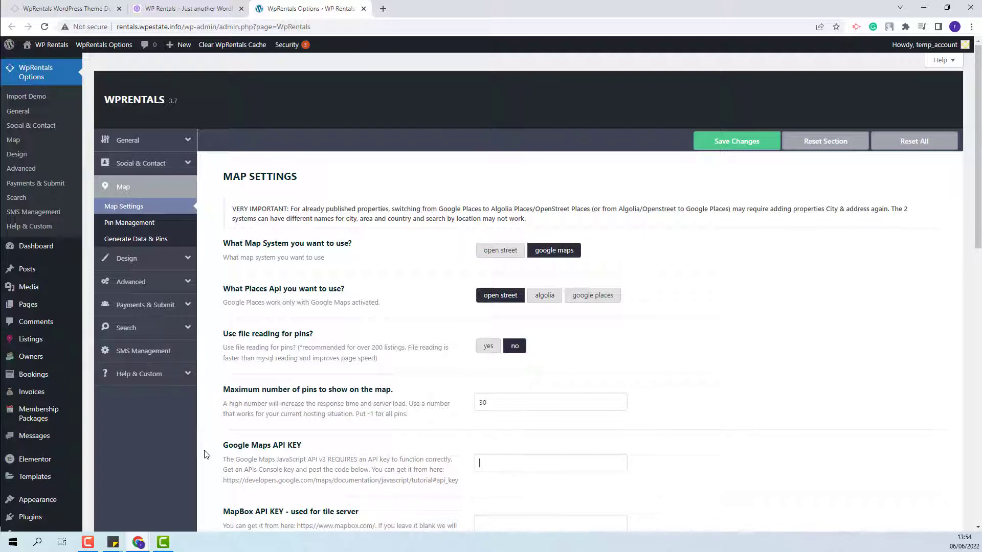
triple_click(225, 445)
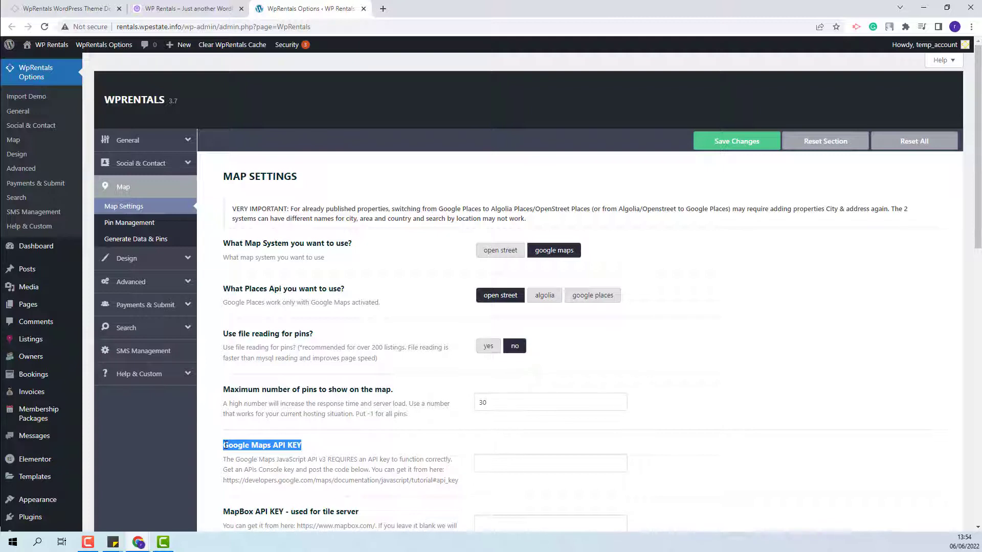
left_click(480, 464)
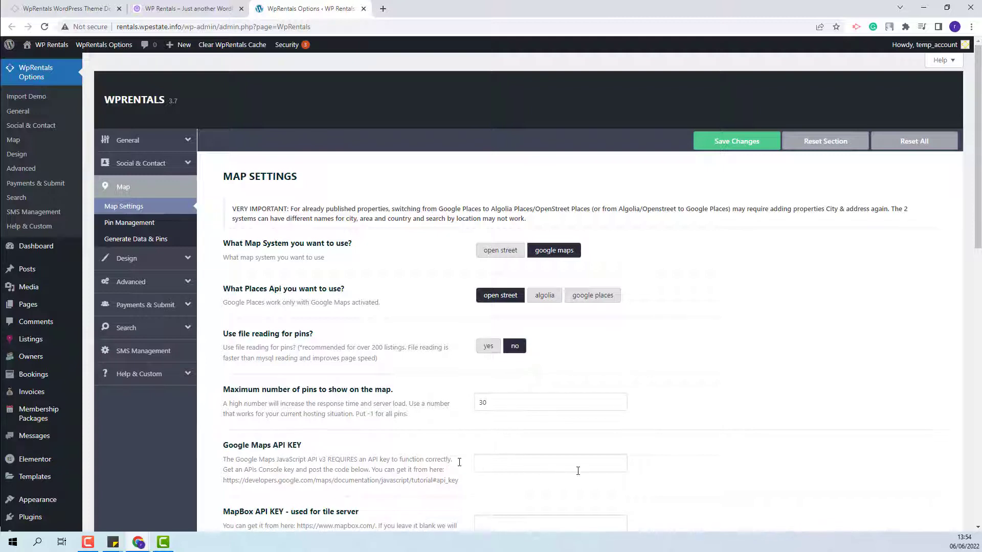
left_click(122, 258)
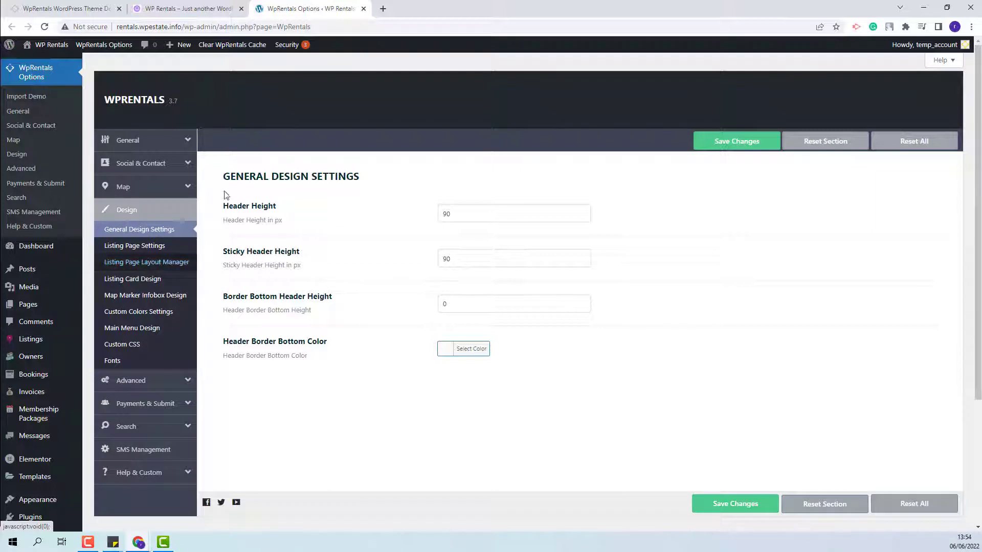
Browse Listing Page Settings and Layout Manager, then open Payments & Submit's Listing Submit Page.
left_click(136, 247)
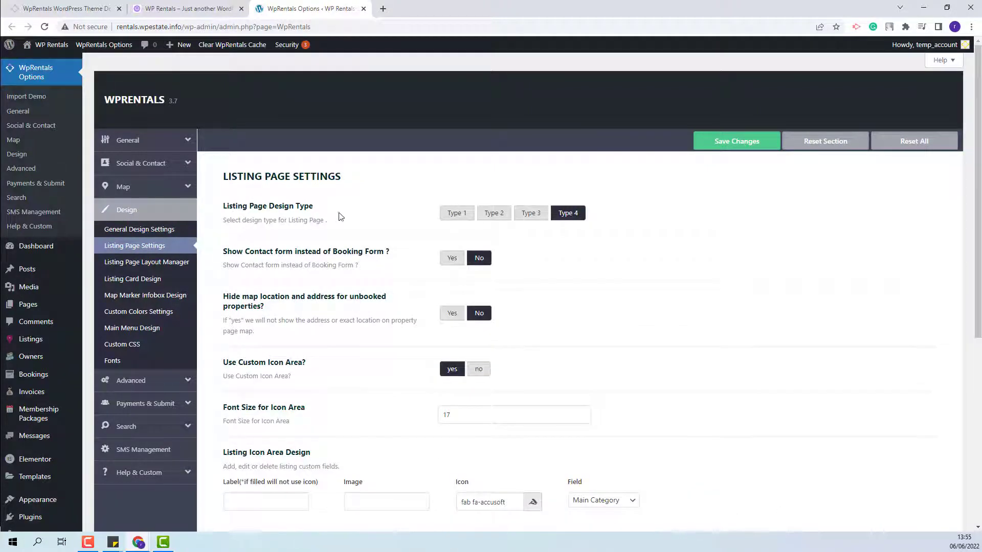
left_click(170, 265)
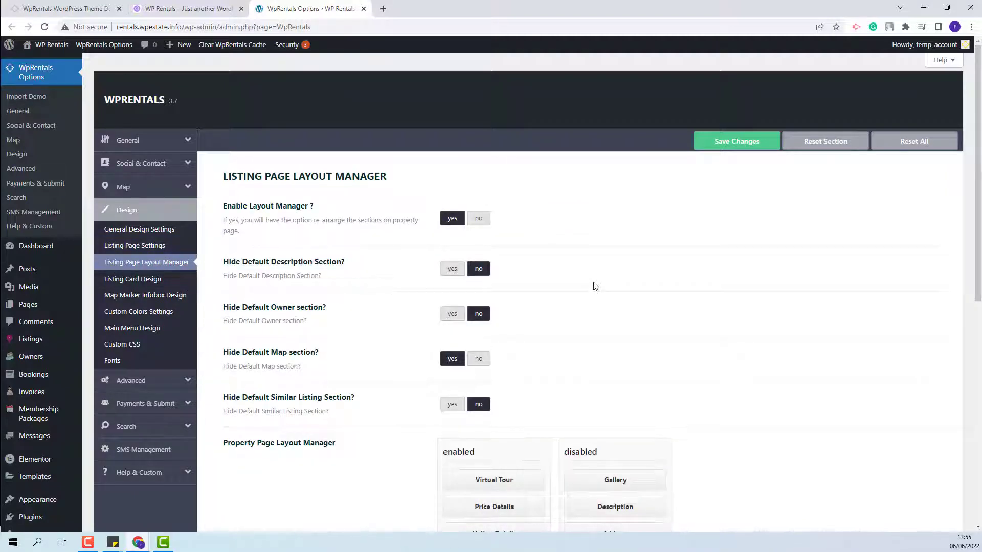
scroll(602, 315, "down", 8)
scroll(602, 316, "up", 6)
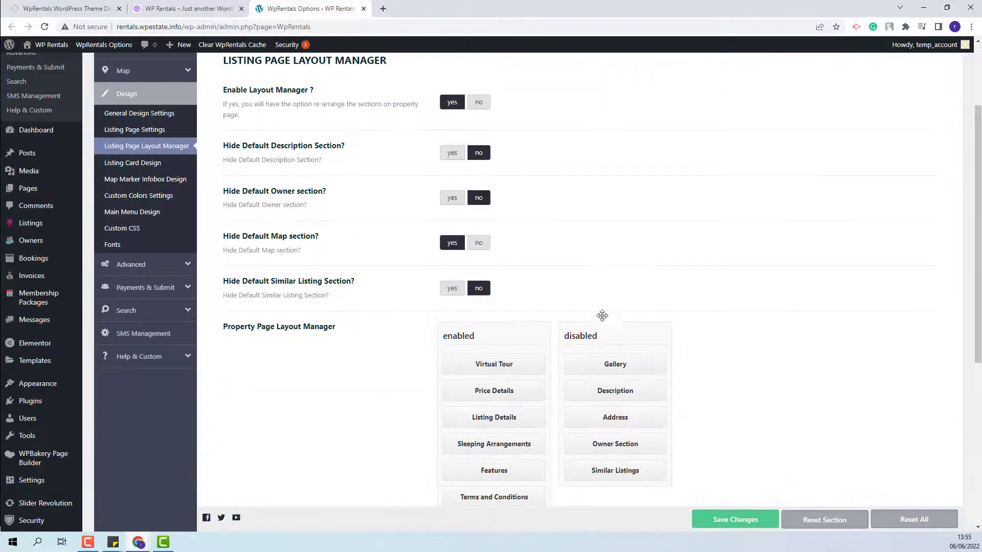
scroll(602, 315, "up", 2)
left_click(174, 373)
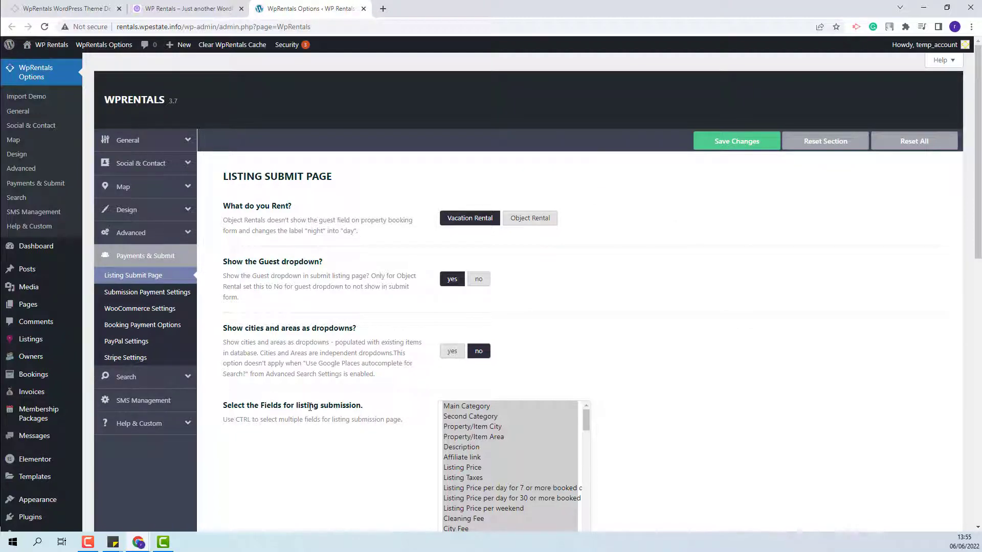
Review the WooCommerce, PayPal, Stripe and Booking Payment Options settings pages.
scroll(361, 394, "down", 2)
scroll(533, 416, "up", 2)
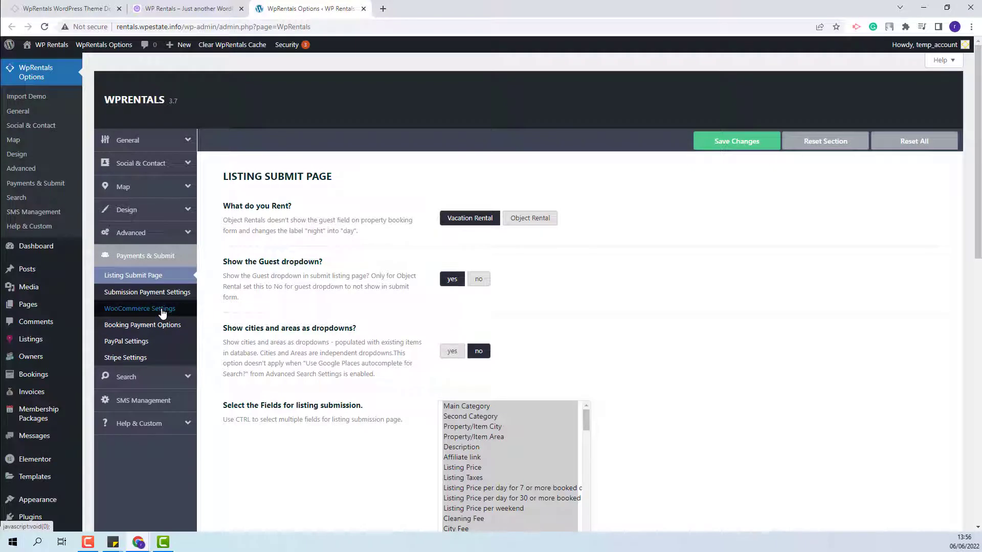
left_click(162, 311)
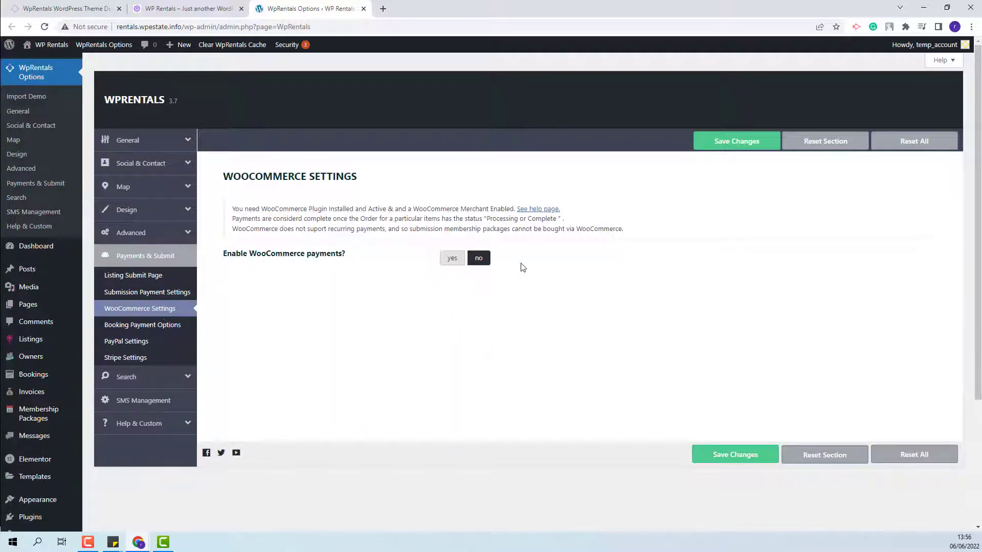
left_click(128, 342)
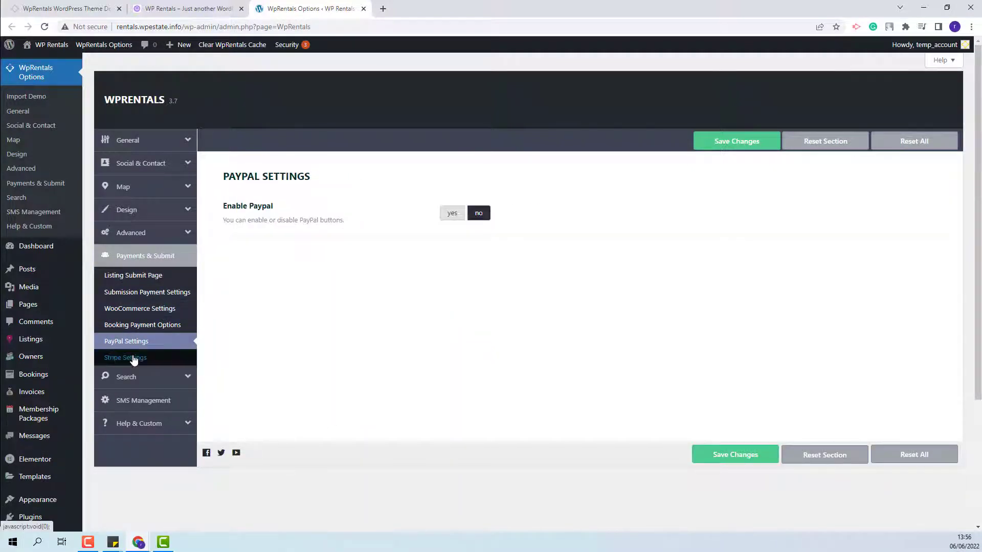
left_click(133, 359)
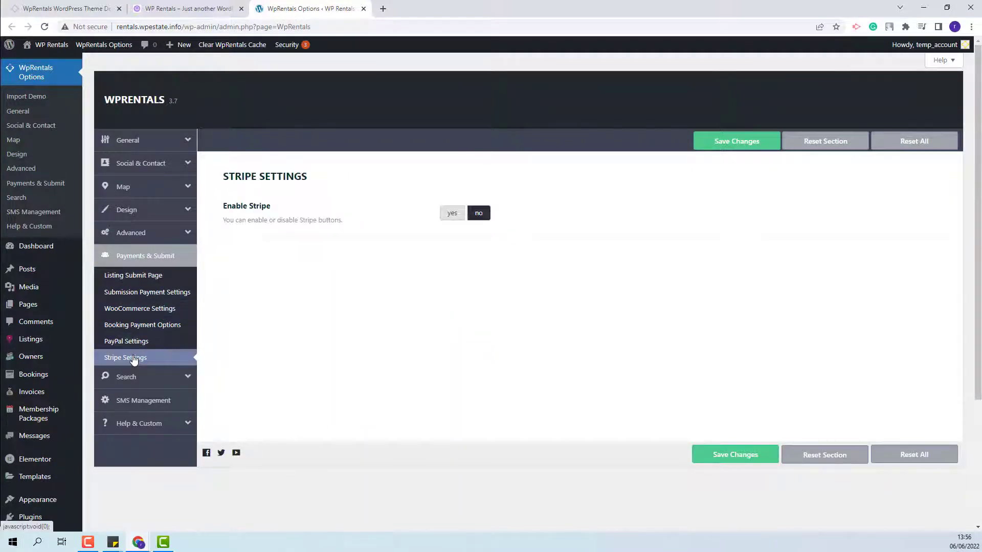
left_click(117, 327)
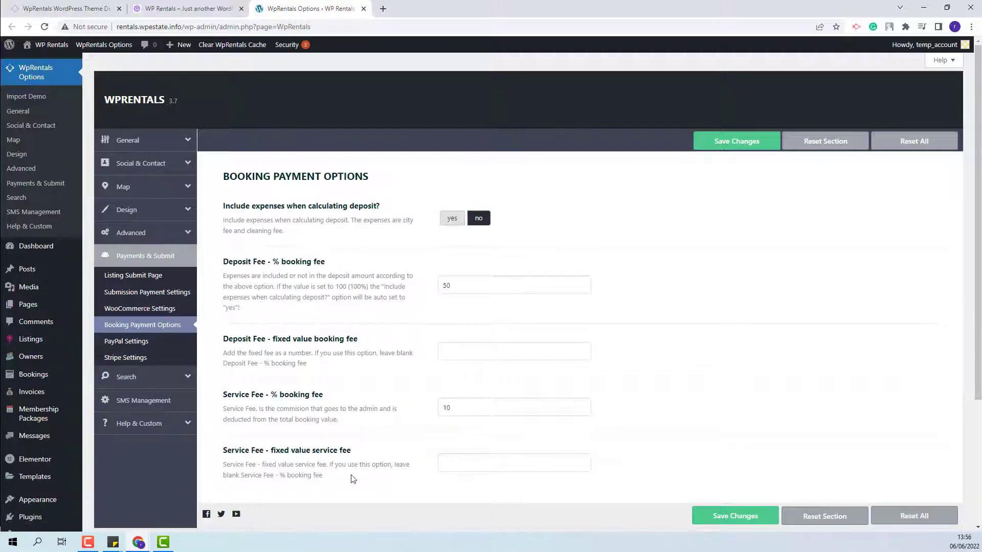
Open Search > Advanced Search Form and scroll through its settings.
left_click(128, 377)
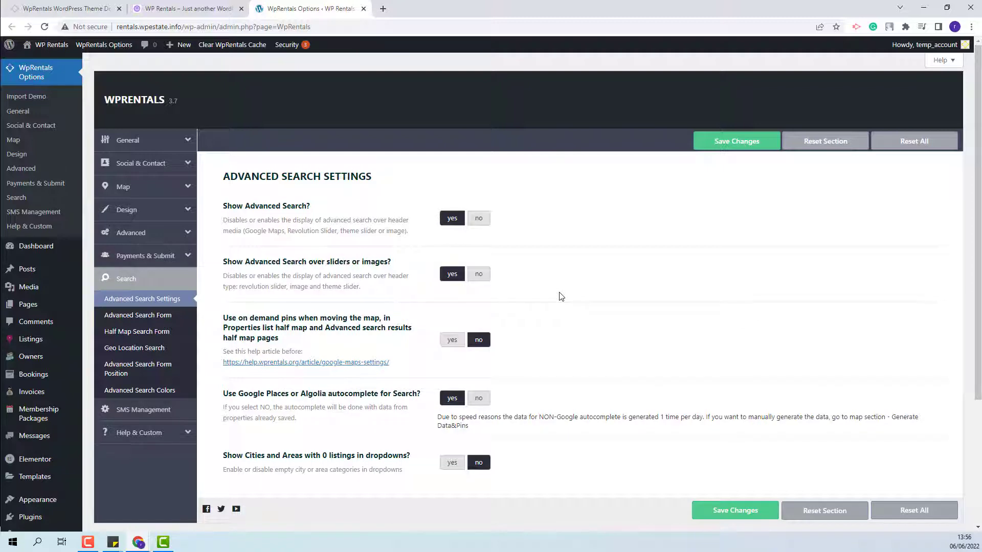
left_click(129, 318)
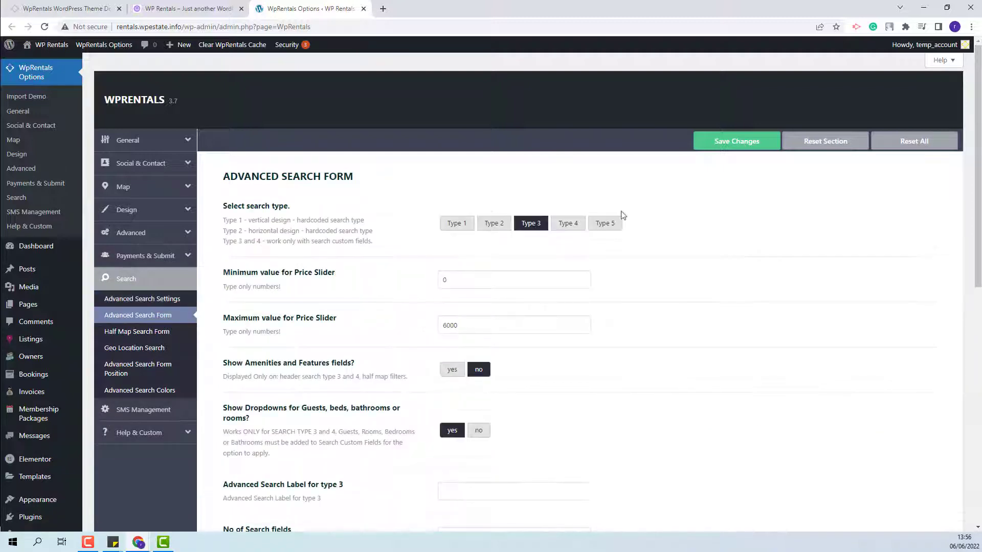
scroll(742, 265, "down", 3)
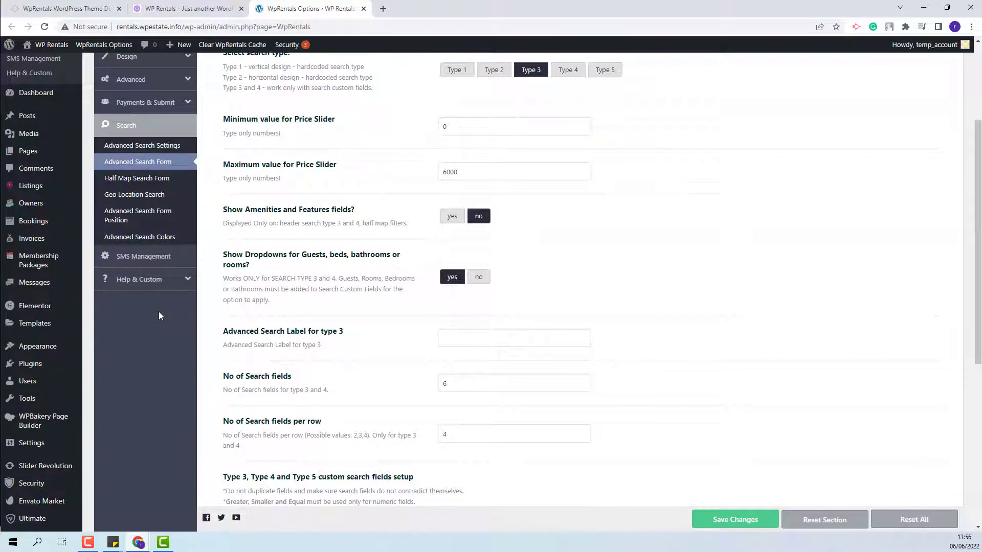
Switch permalinks to the Post name structure (/%postname%/), save, and return to the homepage tab.
mouse_move(30, 445)
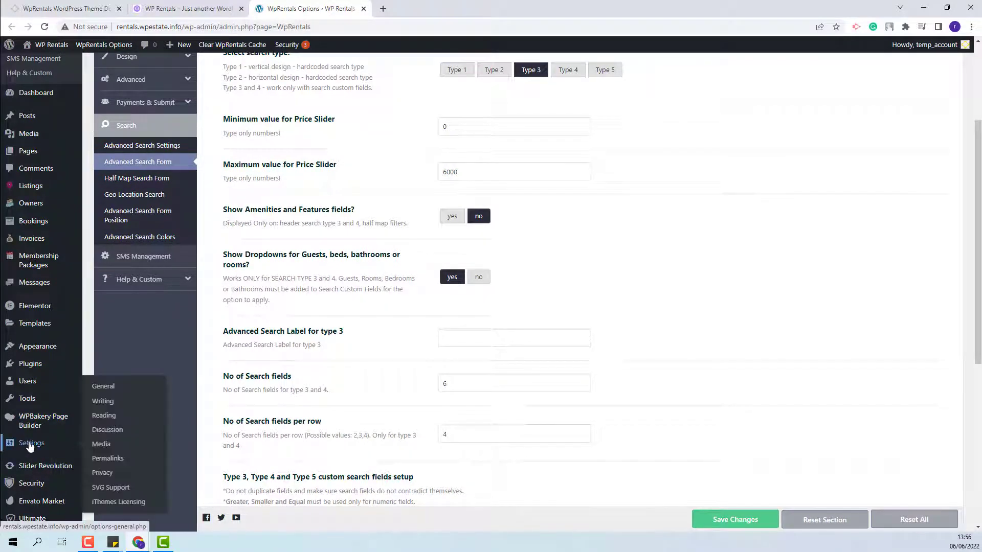
left_click(106, 460)
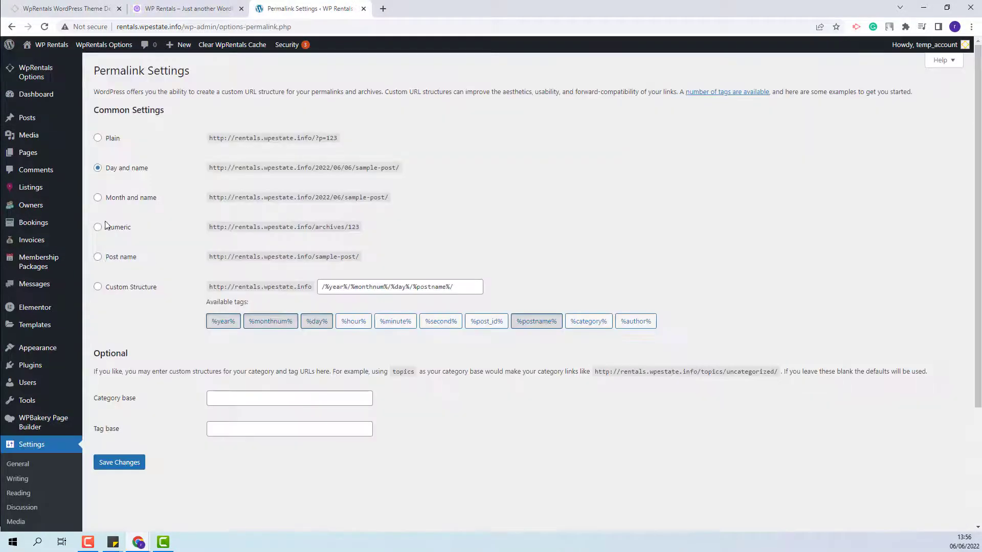
left_click(97, 257)
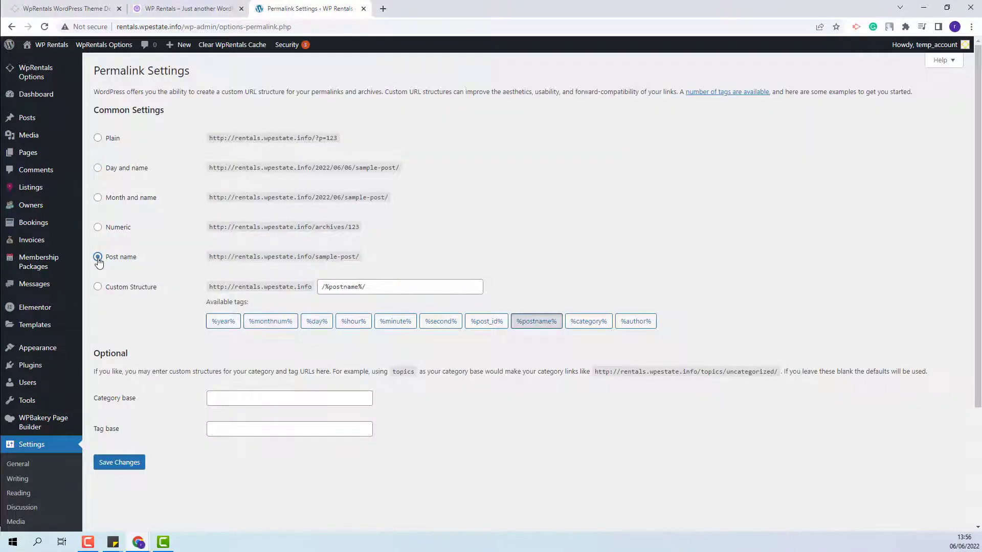
left_click(136, 460)
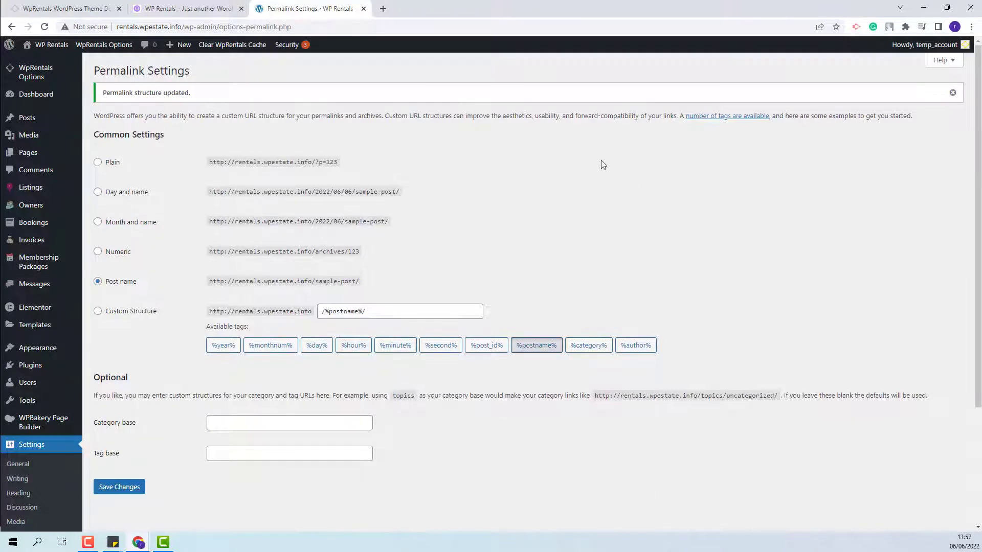
left_click(163, 11)
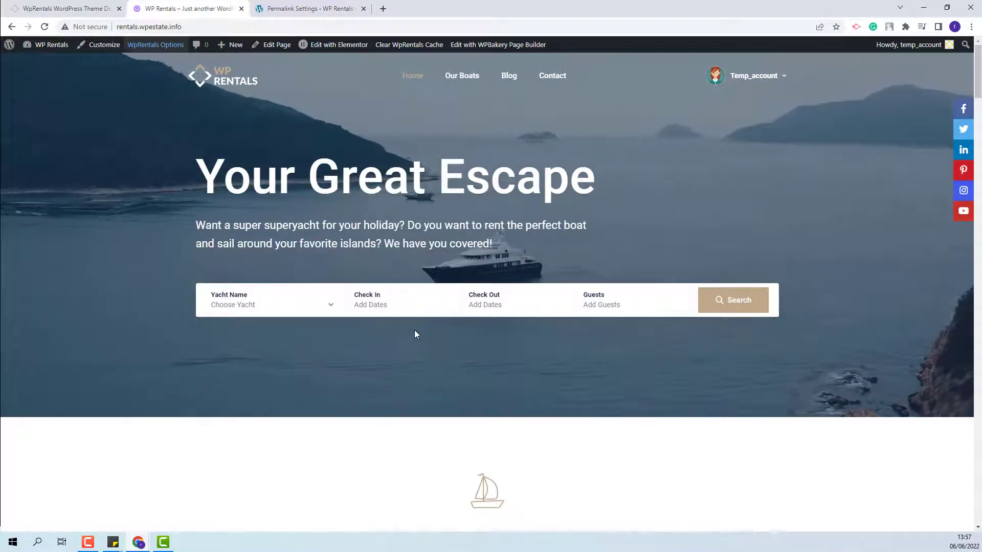
Scroll down to Plan Your Holiday and open Edit with Elementor in a new tab.
scroll(849, 211, "down", 7)
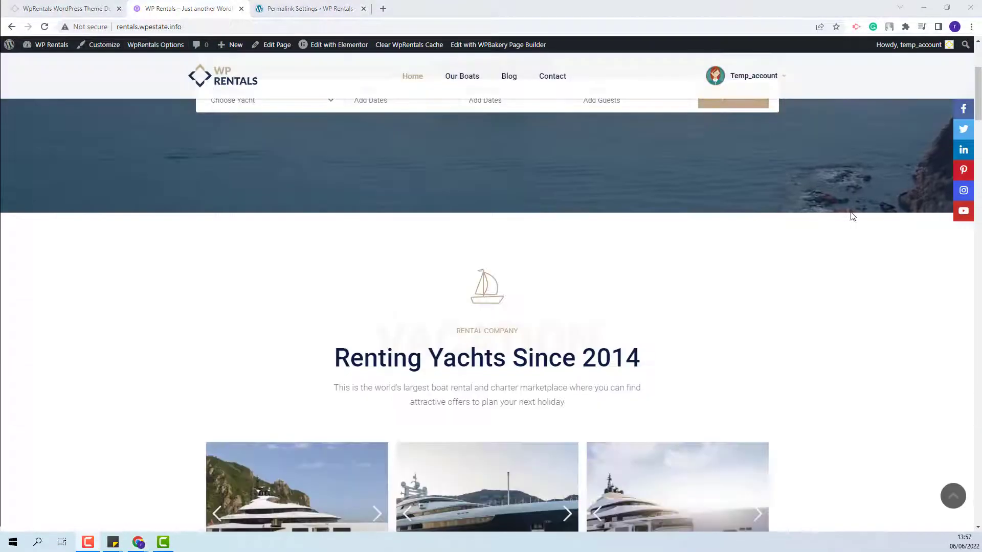
scroll(872, 289, "down", 12)
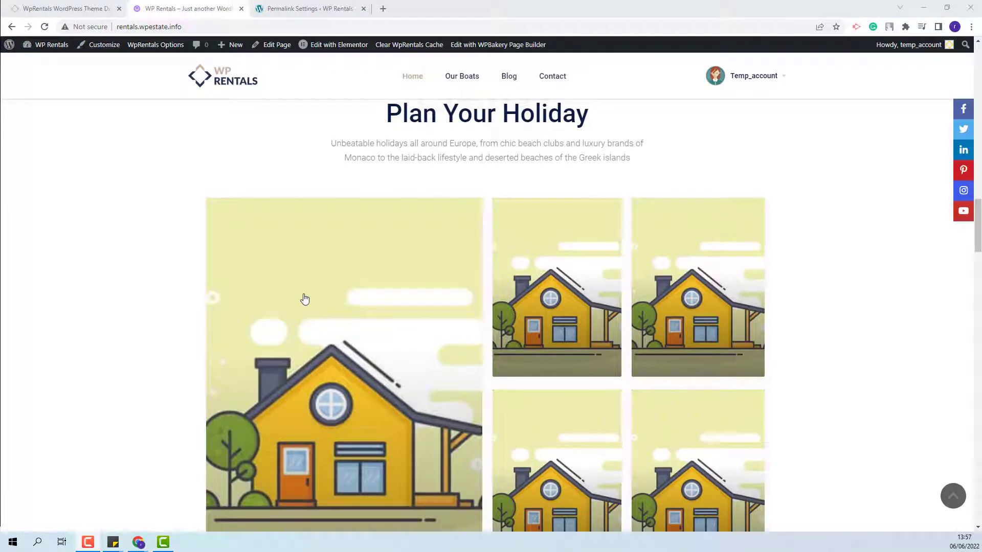
scroll(300, 297, "down", 1)
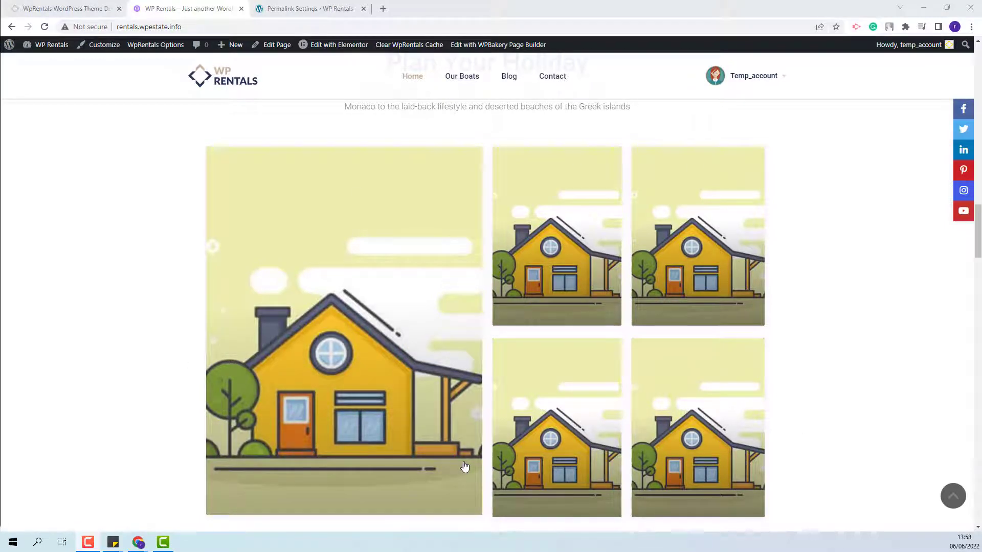
left_click_drag(979, 243, 979, 244)
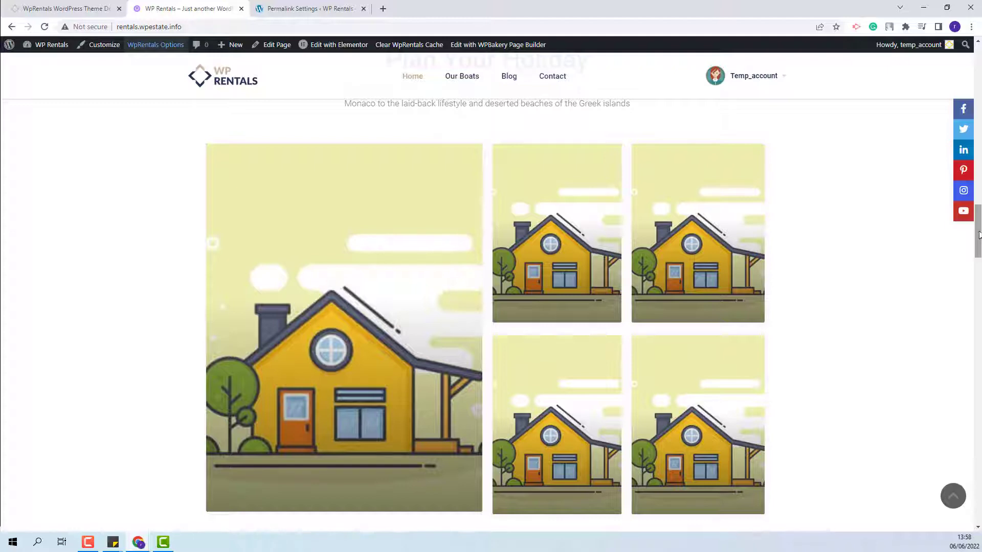
mouse_move(318, 54)
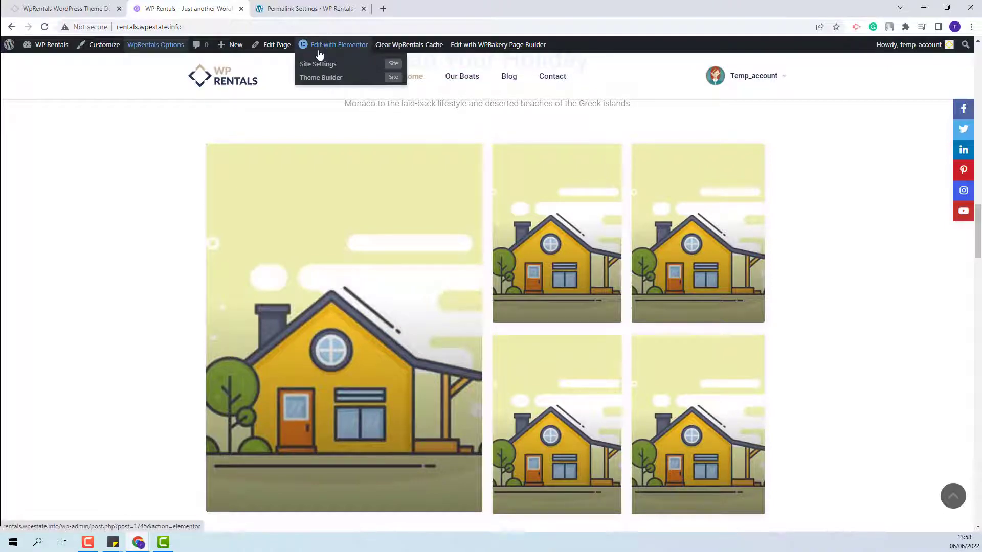
right_click(319, 51)
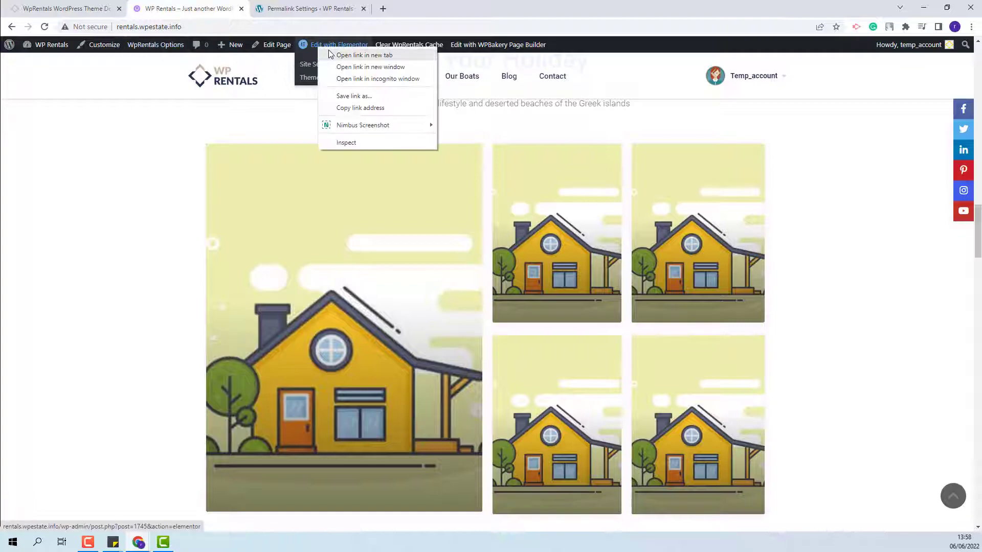
left_click(348, 60)
left_click(404, 8)
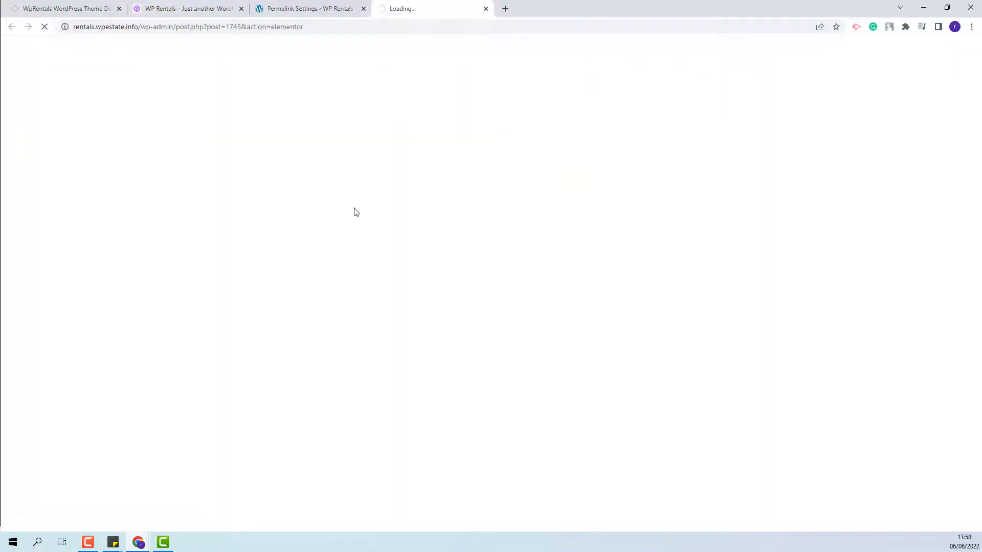
Set the large featured category tile to show Private room.
scroll(590, 313, "down", 15)
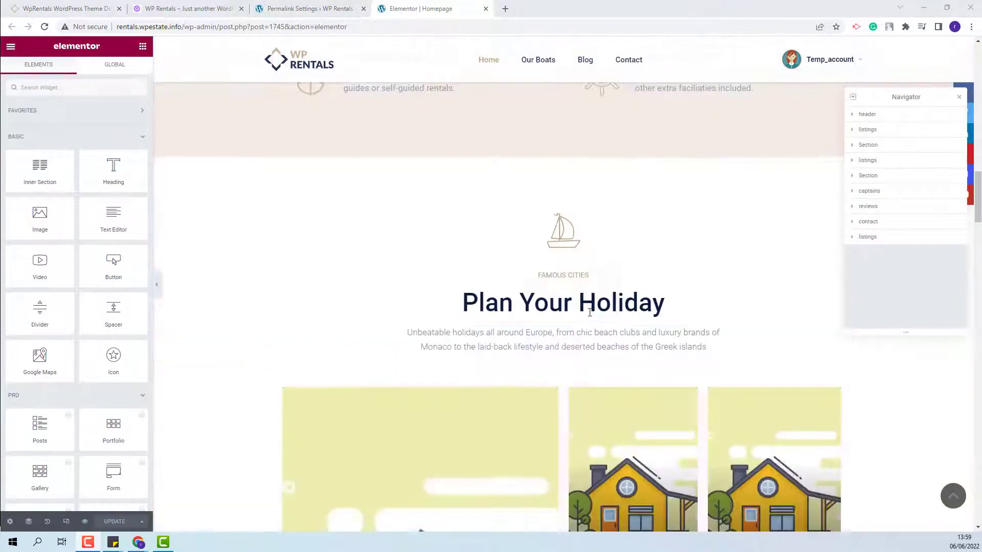
scroll(590, 313, "down", 4)
left_click(432, 338)
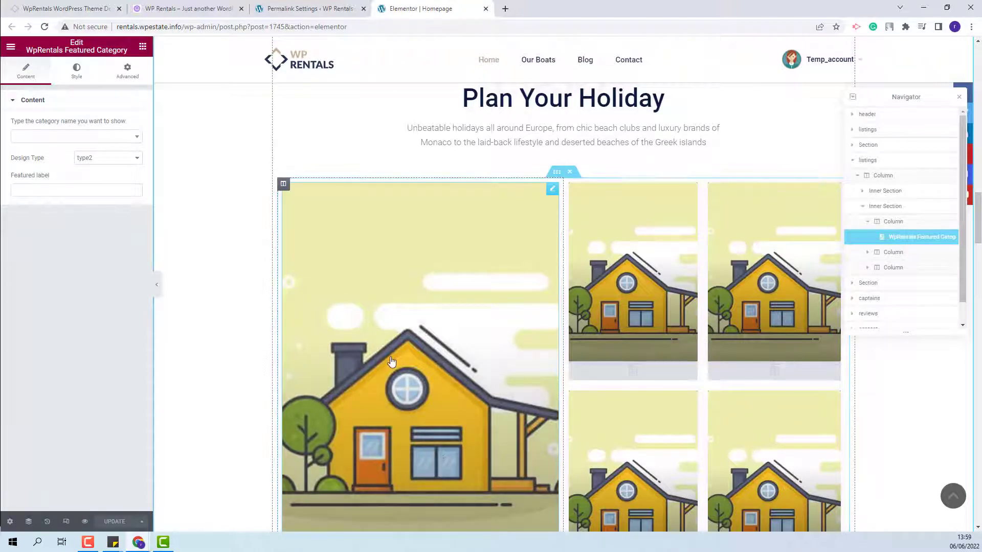
left_click(48, 140)
left_click(22, 177)
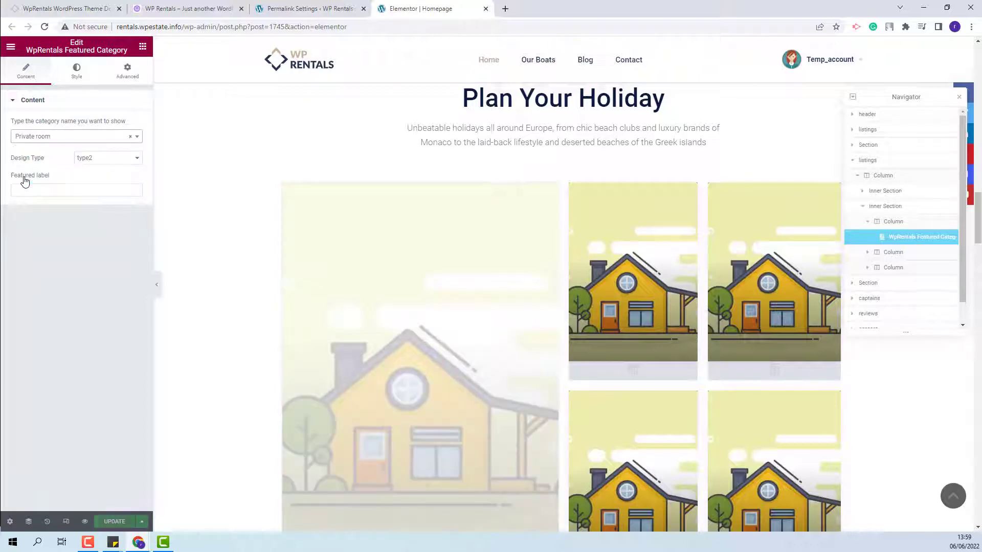
Assign Condos, Cannes and Marina to the remaining featured category tiles.
left_click(629, 263)
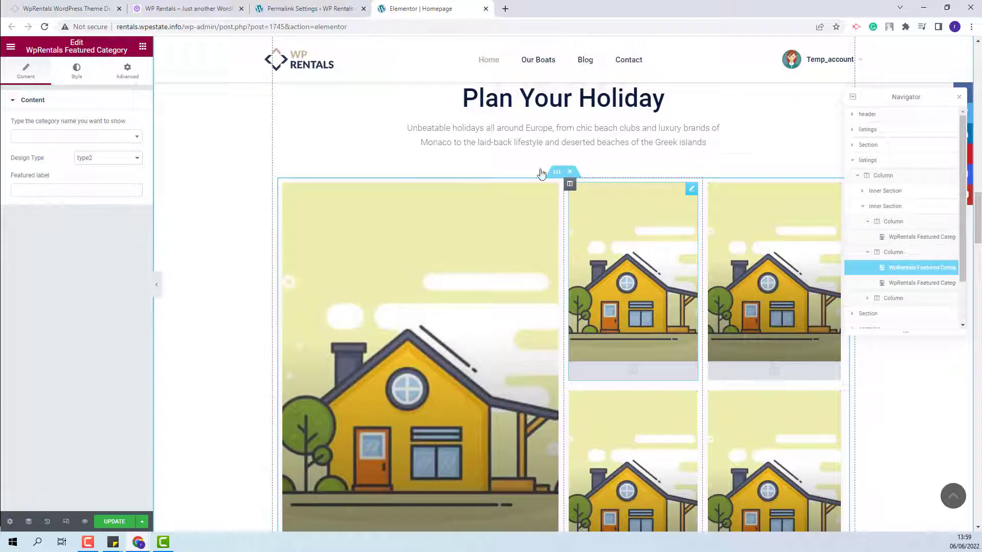
left_click(100, 137)
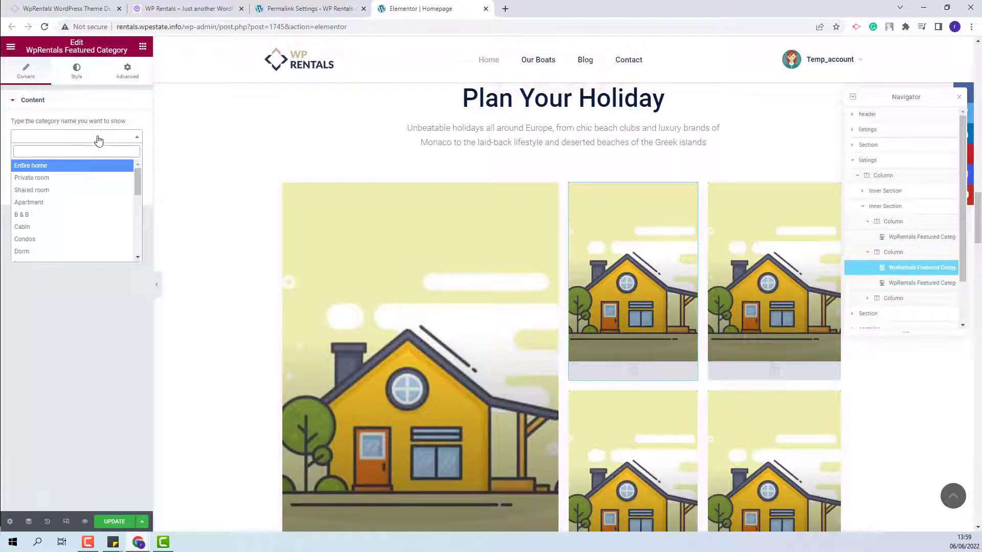
left_click(84, 239)
left_click(767, 230)
left_click(63, 138)
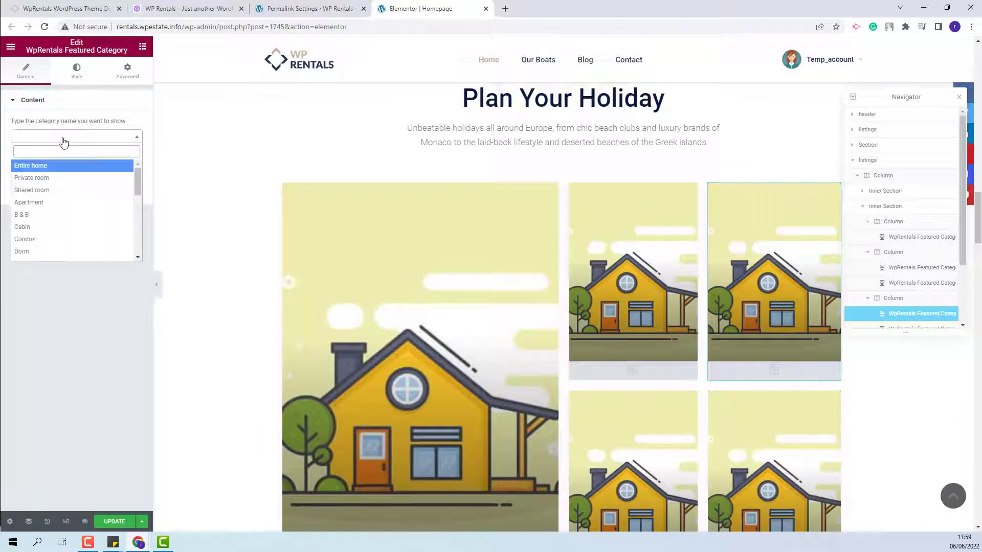
scroll(53, 241, "down", 2)
left_click(46, 235)
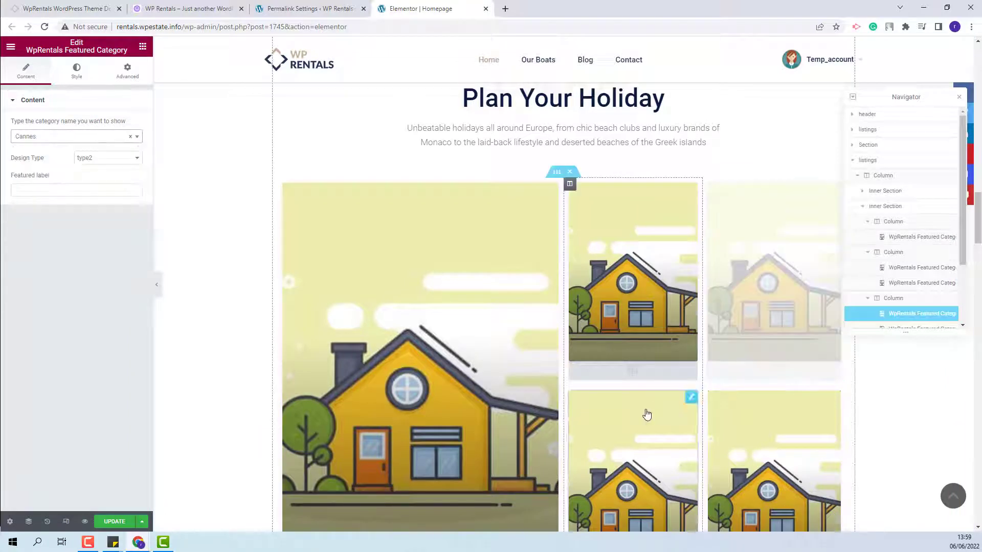
scroll(647, 414, "down", 5)
left_click(115, 522)
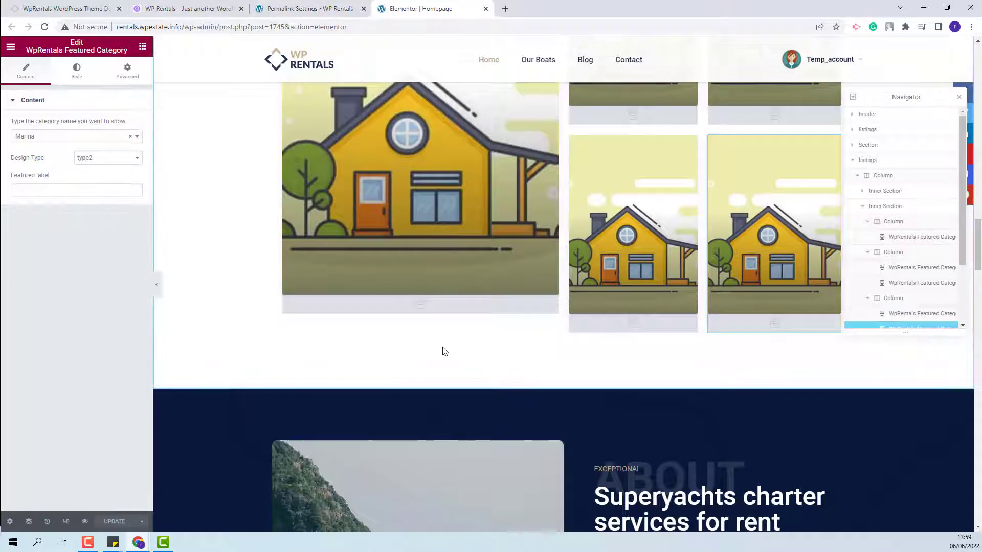
scroll(445, 351, "up", 2)
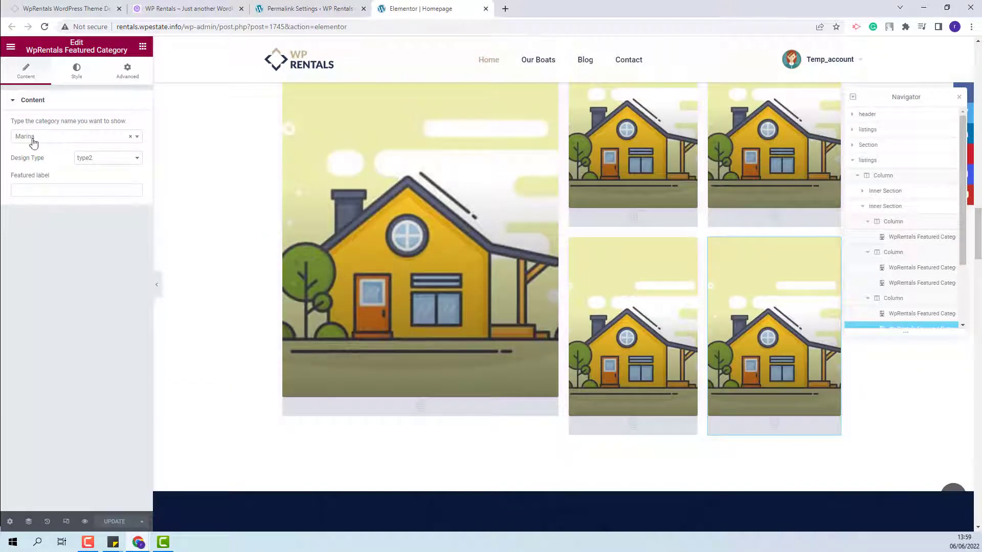
Back in the admin, open the Condos listing category's edit page under Listings > Categories.
key("ctrl+Page_Up")
mouse_move(42, 192)
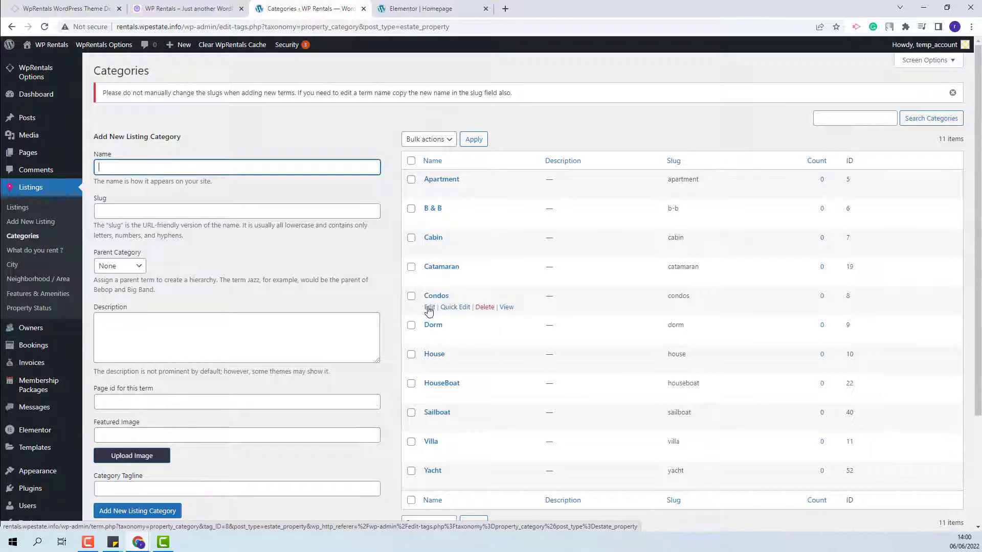
left_click(428, 309)
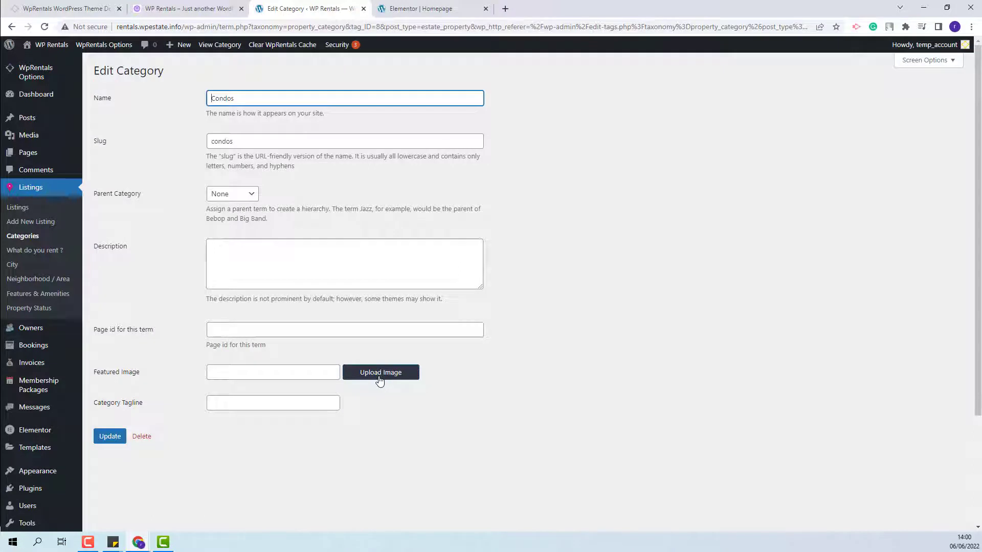
Upload city4.jpg as the Condos category's featured image and update the category.
left_click(379, 373)
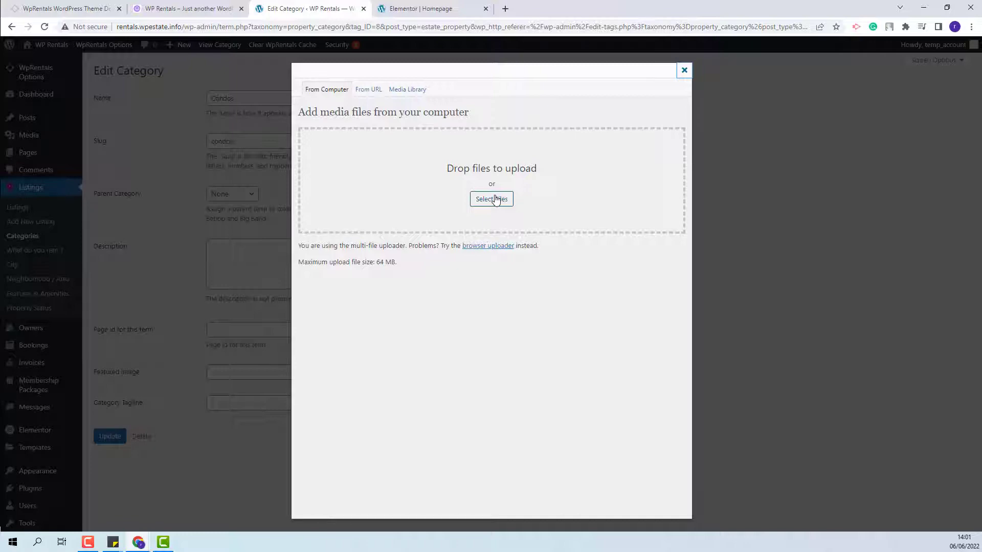
left_click(491, 199)
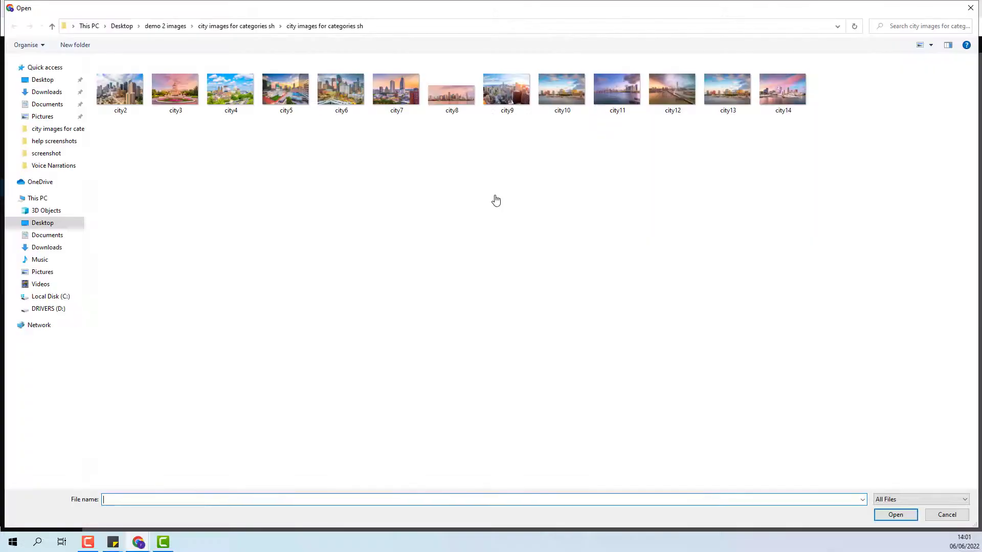
left_click(904, 513)
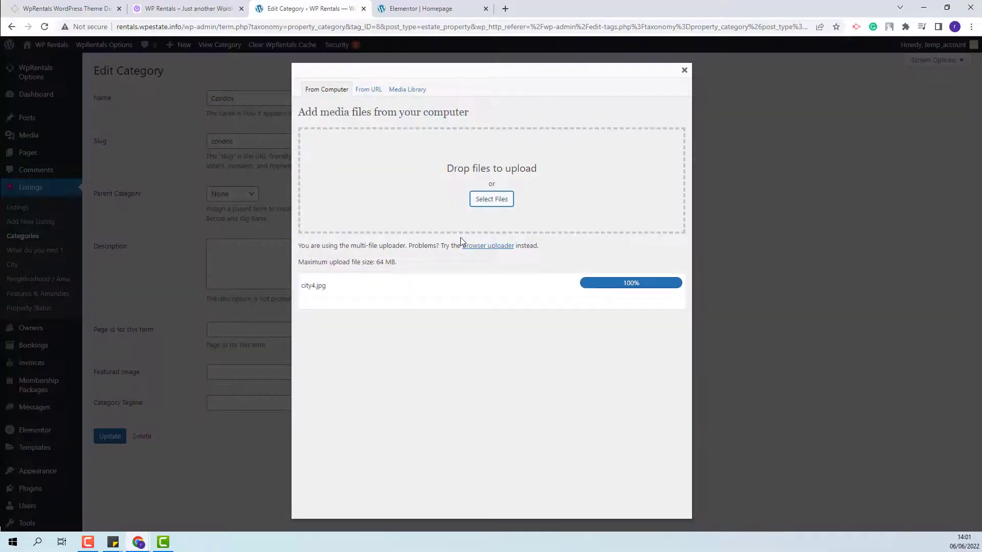
left_click(421, 469)
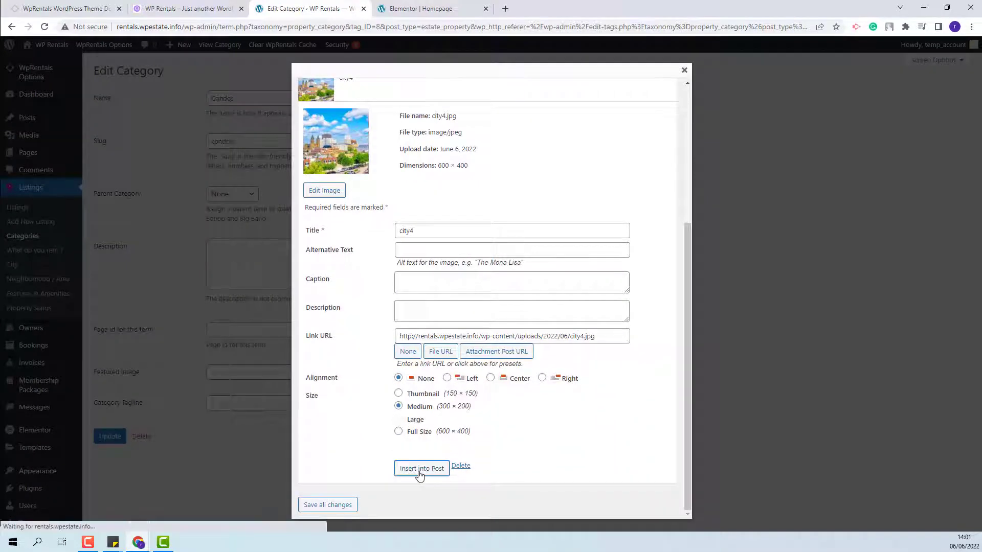
left_click(109, 437)
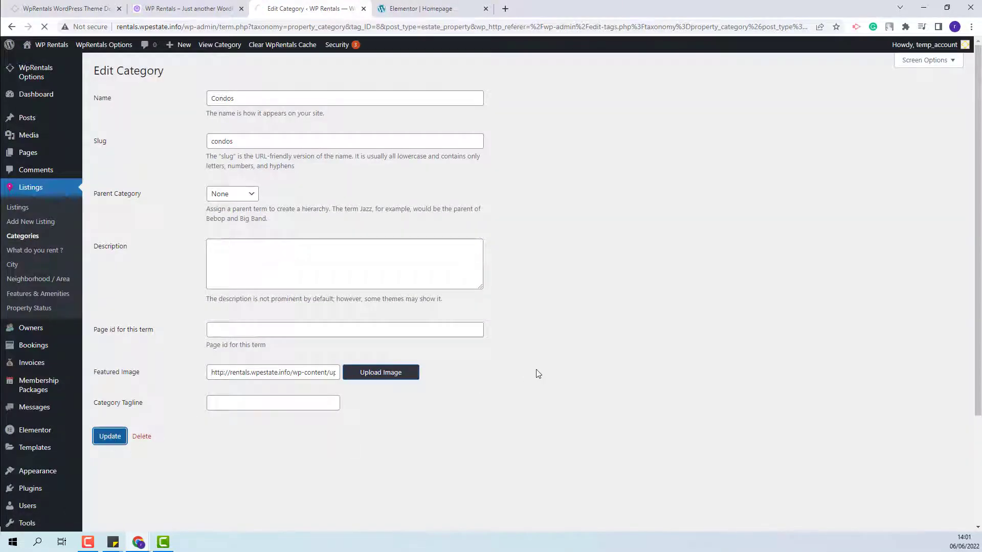
left_click(194, 8)
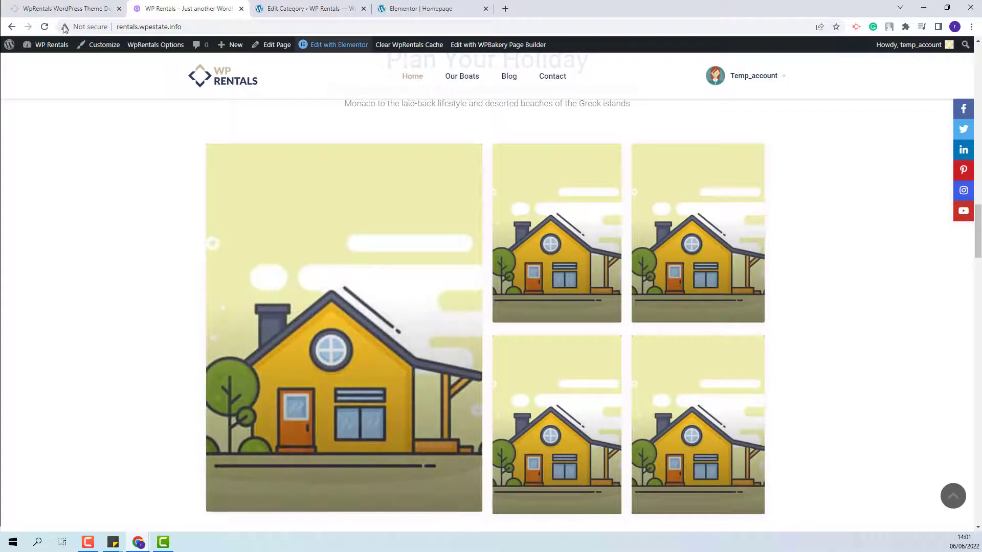
Reload the homepage to verify the category tile photos, then return to Elementor.
left_click(45, 27)
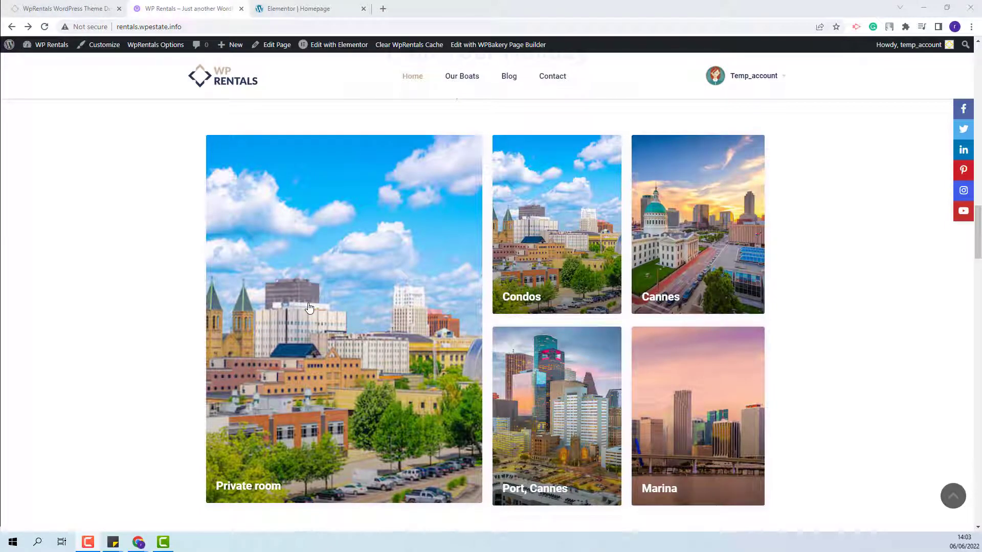
left_click(346, 14)
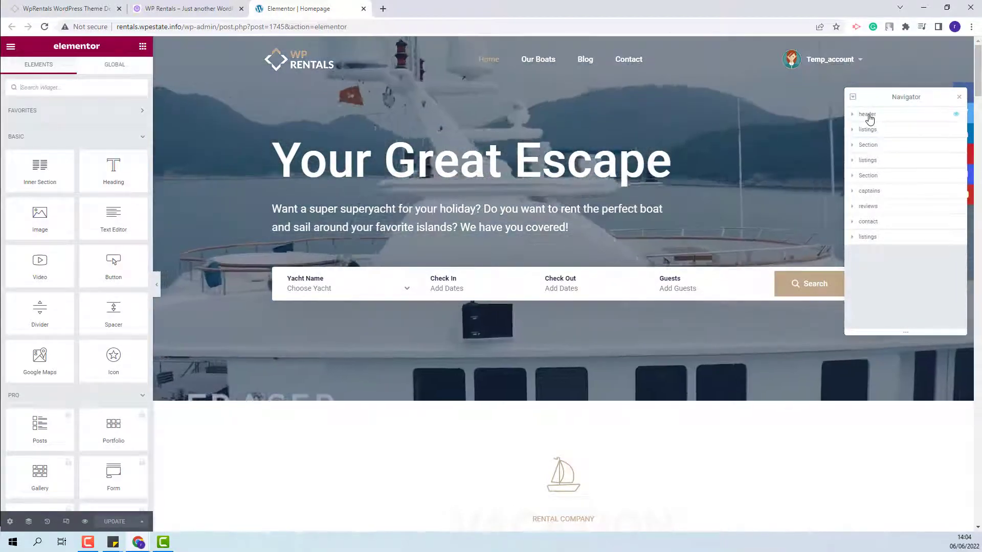
left_click(868, 116)
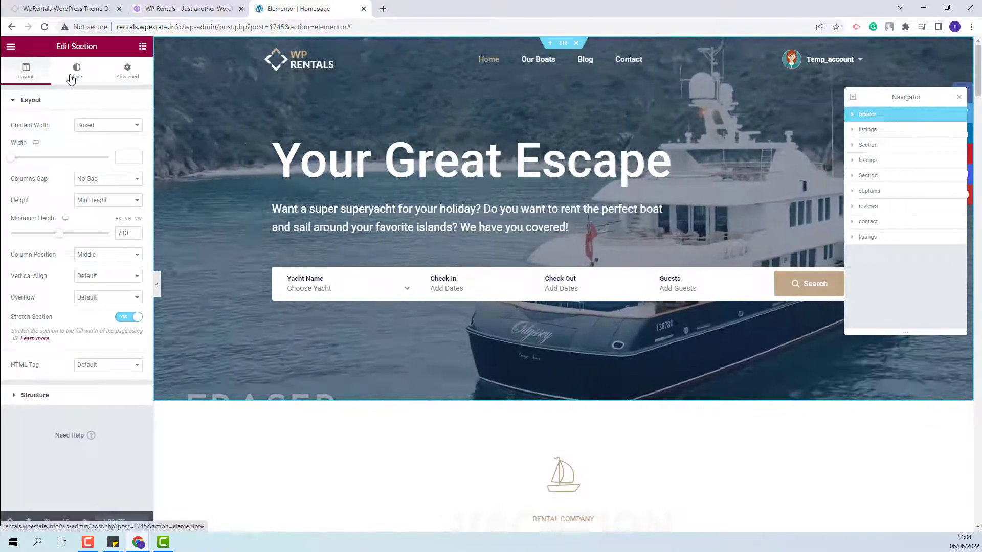
left_click(72, 76)
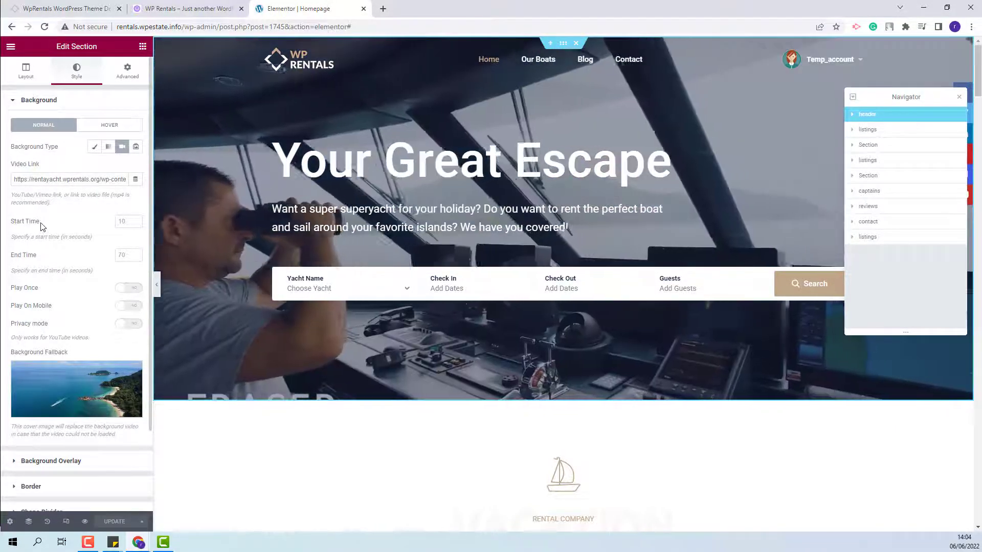
triple_click(72, 179)
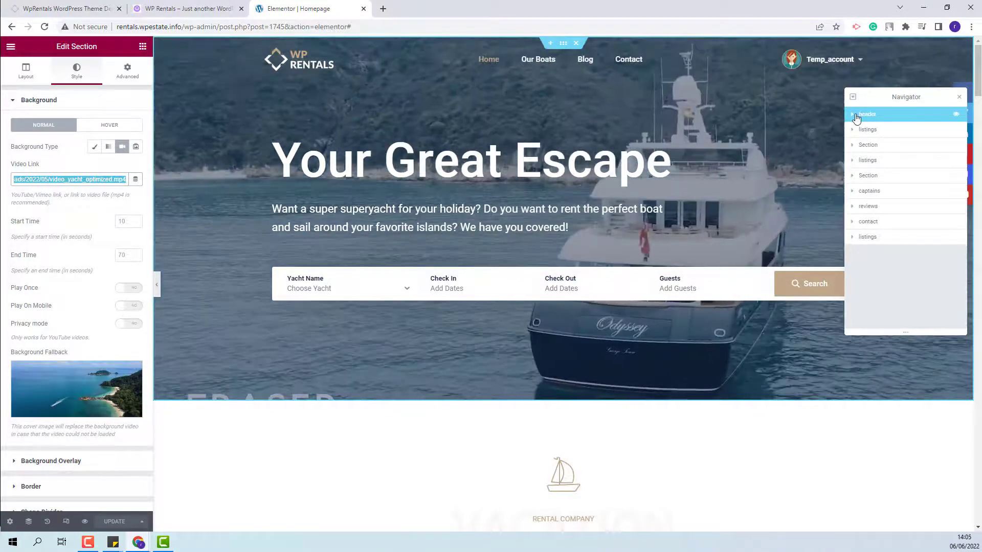
left_click(279, 144)
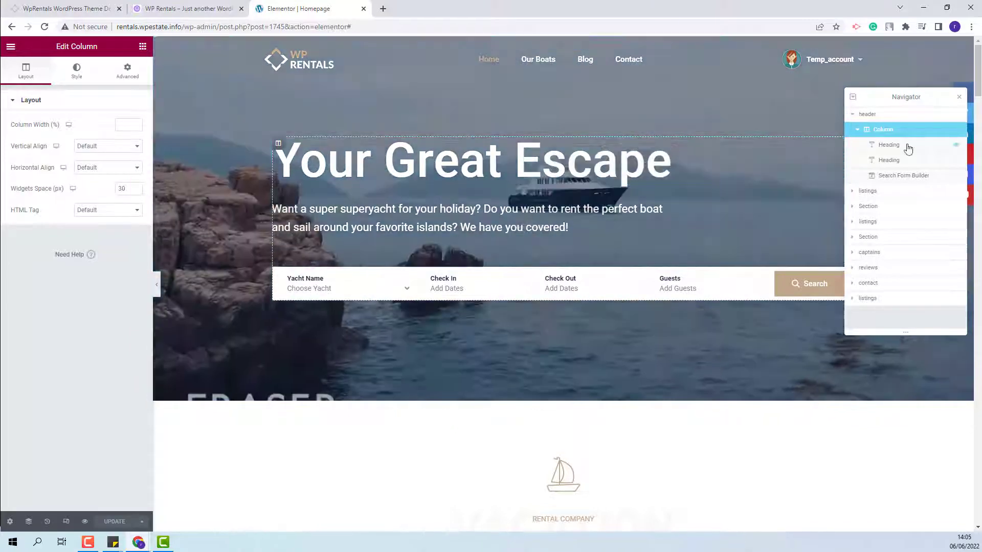
left_click(907, 147)
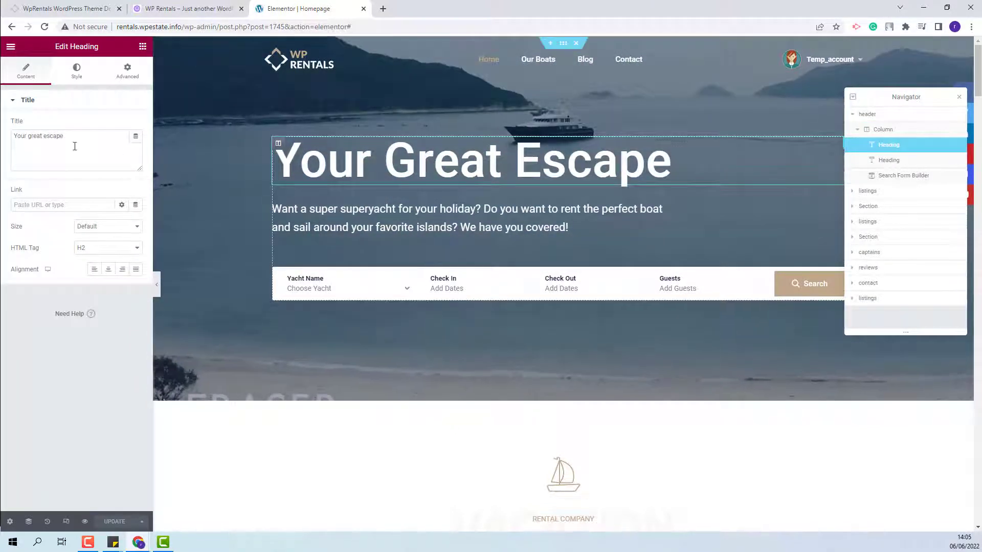
left_click(75, 139)
key("ctrl+a")
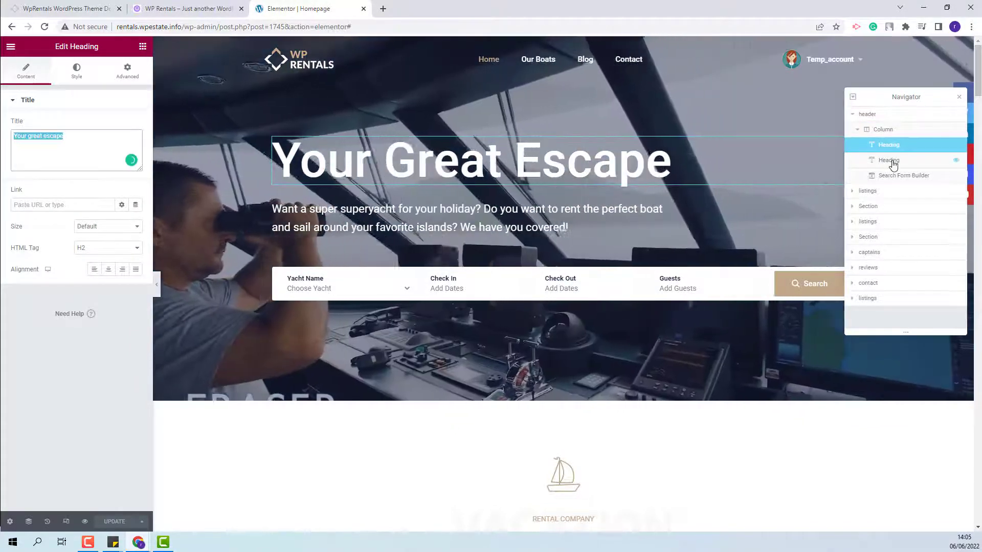
left_click(898, 176)
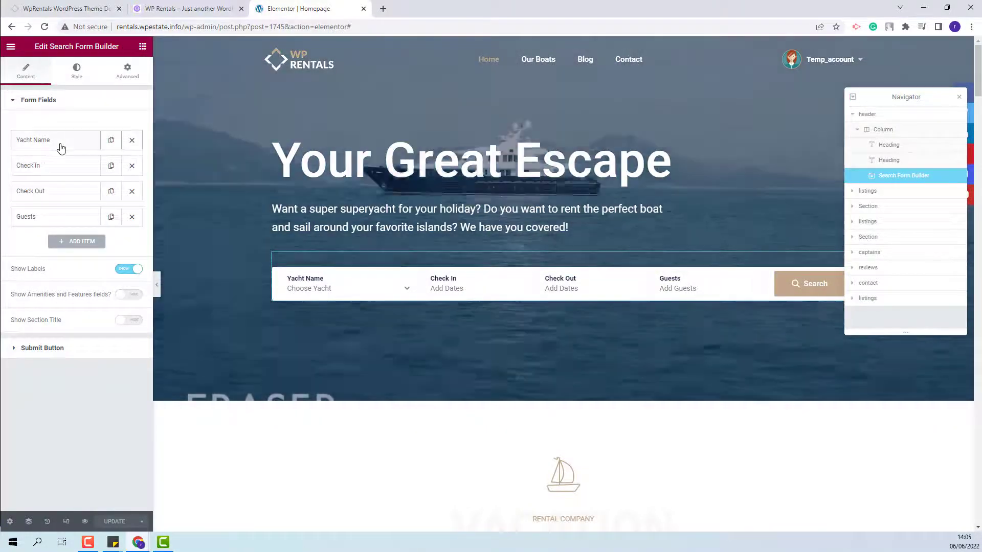
left_click(59, 143)
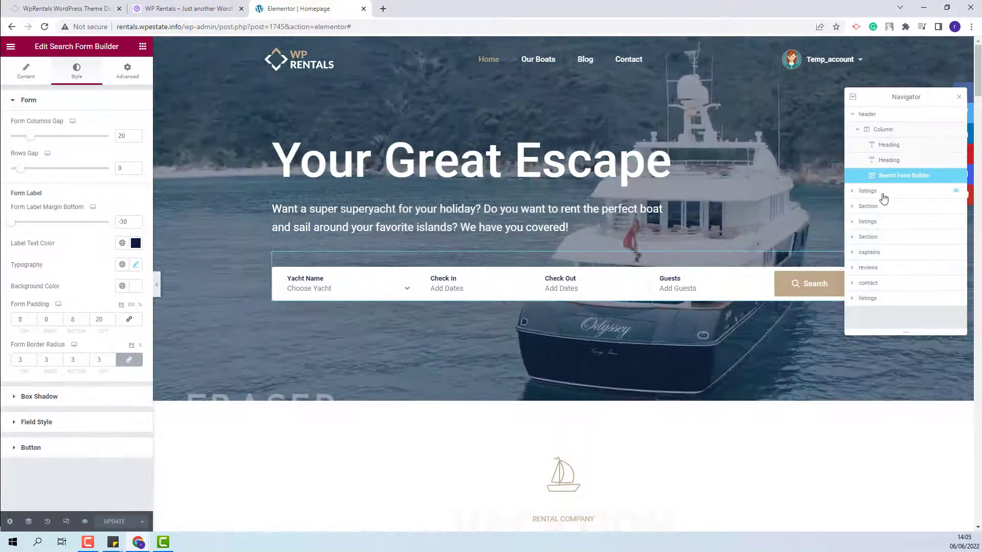
left_click(881, 192)
scroll(788, 417, "down", 2)
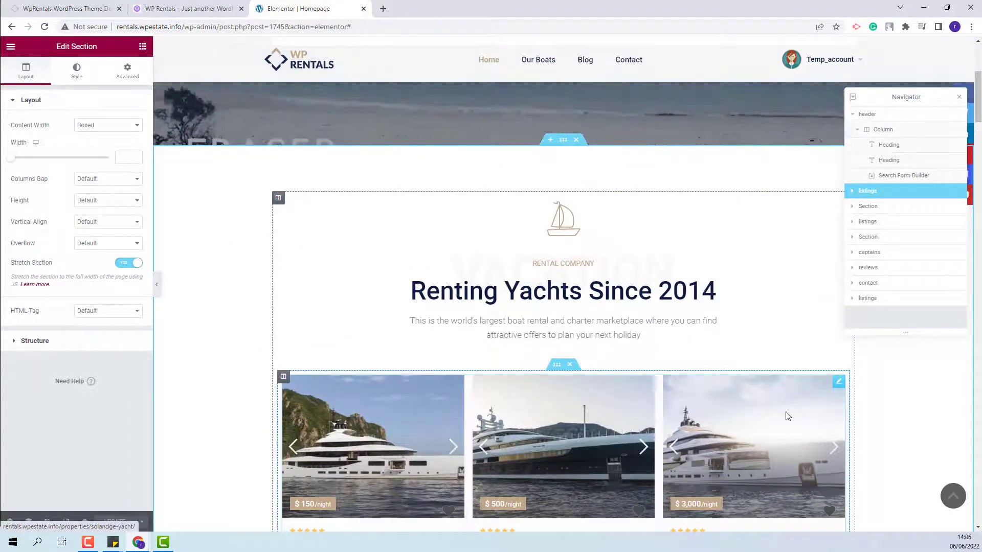
Inspect the boat icon above RENTAL COMPANY in the icon library, leaving it unchanged.
scroll(788, 417, "down", 1)
left_click(570, 185)
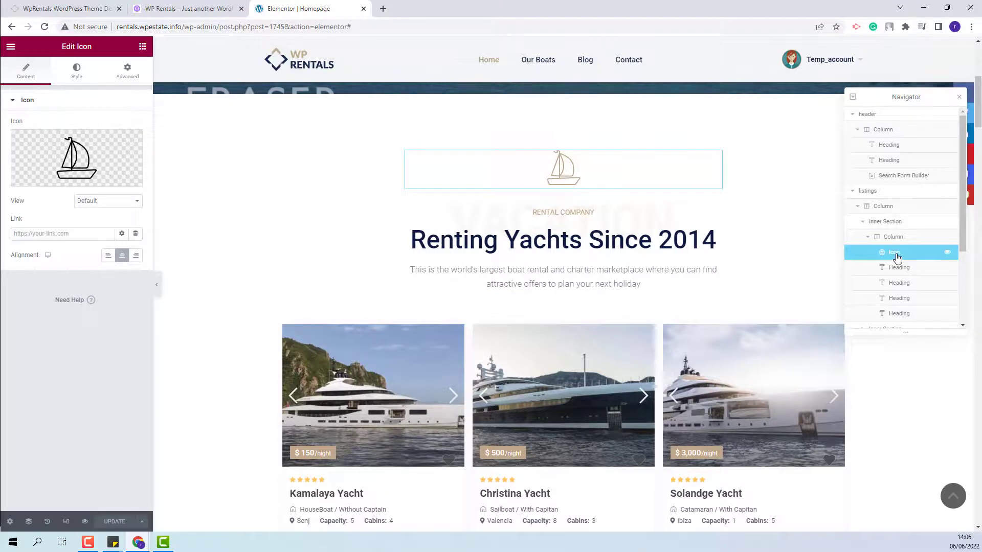
mouse_move(103, 178)
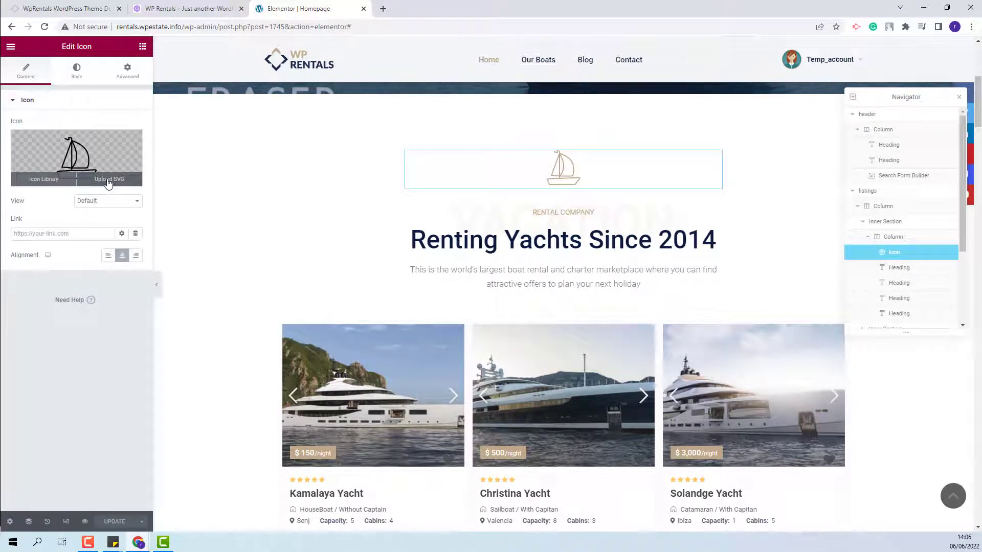
left_click(55, 180)
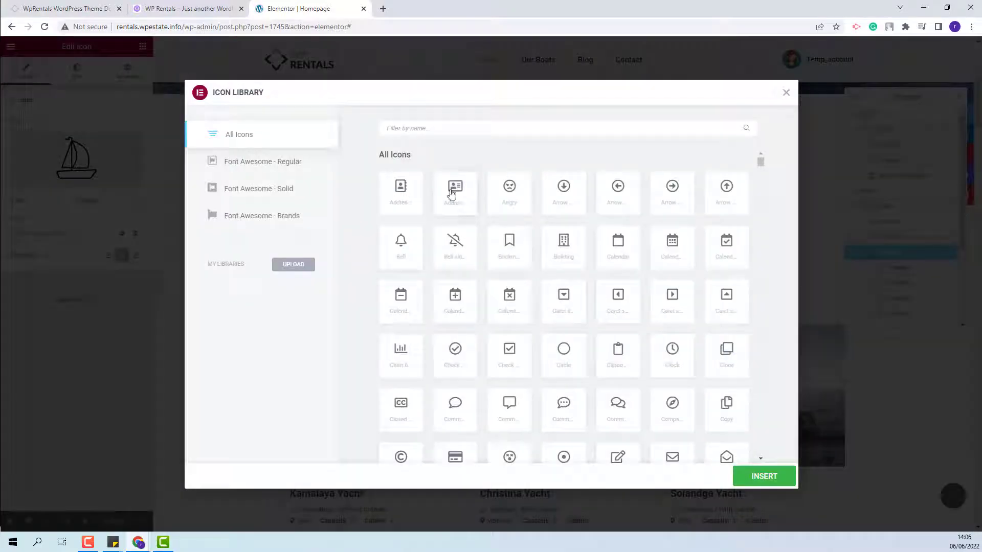
key("Escape")
Review the heading, intro paragraph and listings carousel filters, then open the feature-box section.
left_click(588, 241)
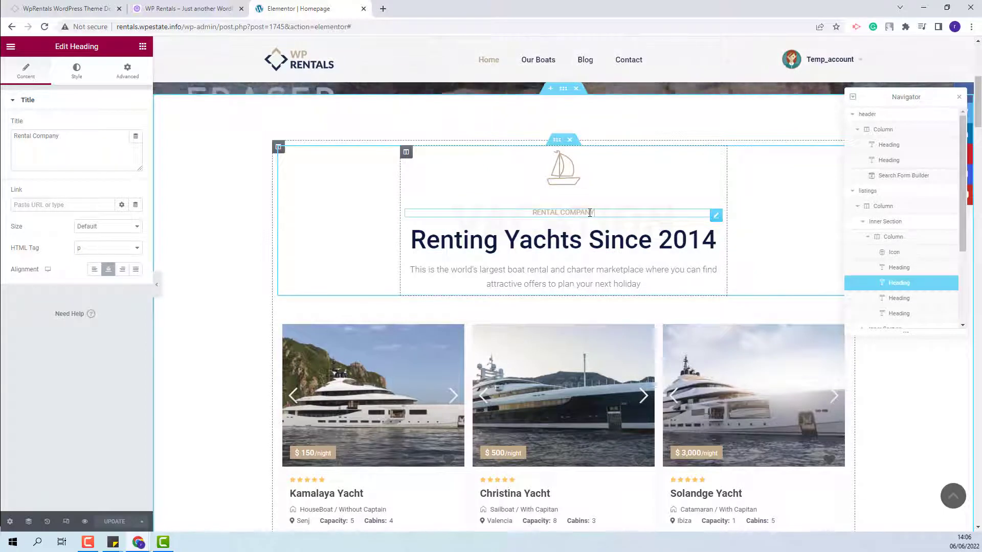
left_click(589, 284)
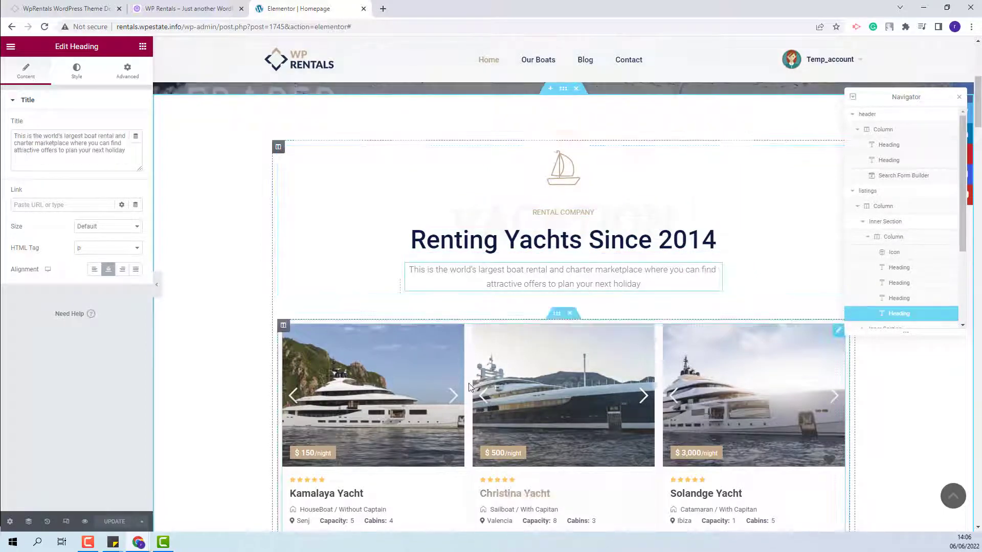
left_click(562, 409)
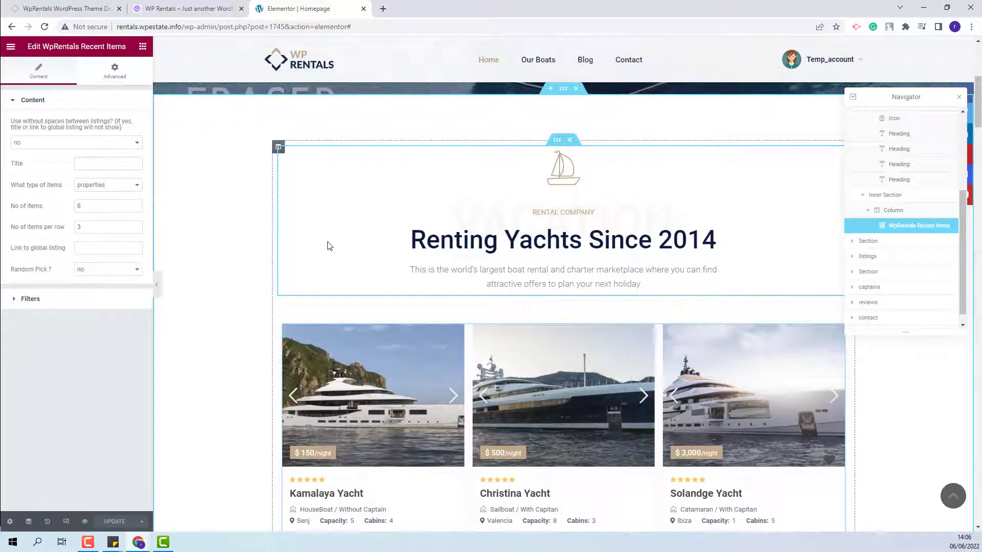
scroll(381, 383, "down", 1)
scroll(382, 383, "down", 1)
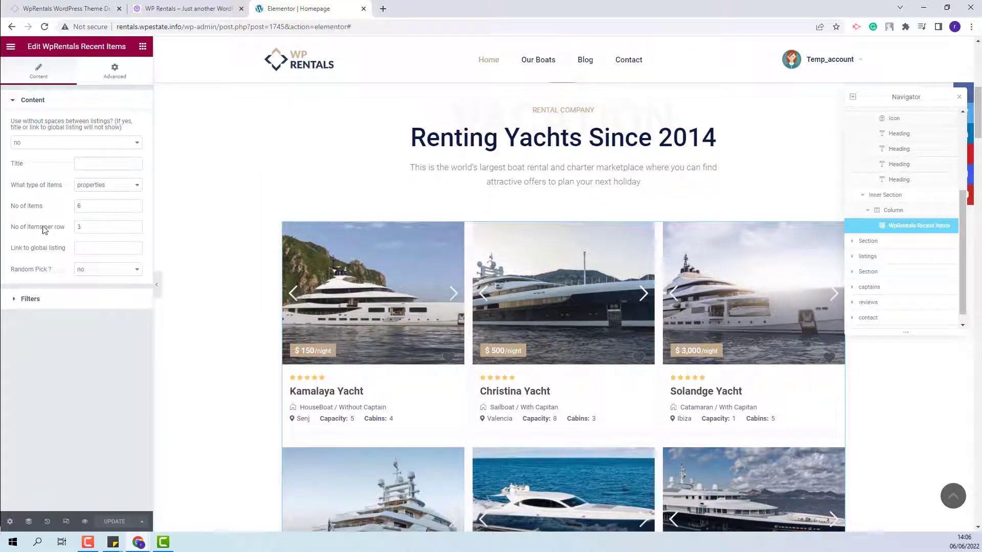
left_click(48, 299)
left_click(869, 242)
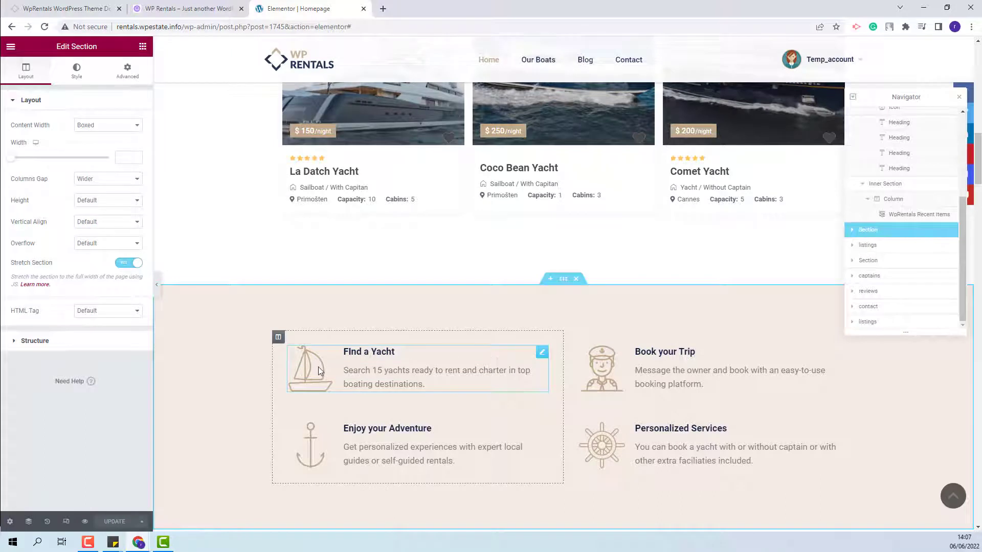
Review the Find a Yacht, Book your Trip, Enjoy your Adventure and Personalized Services icon boxes.
left_click(408, 376)
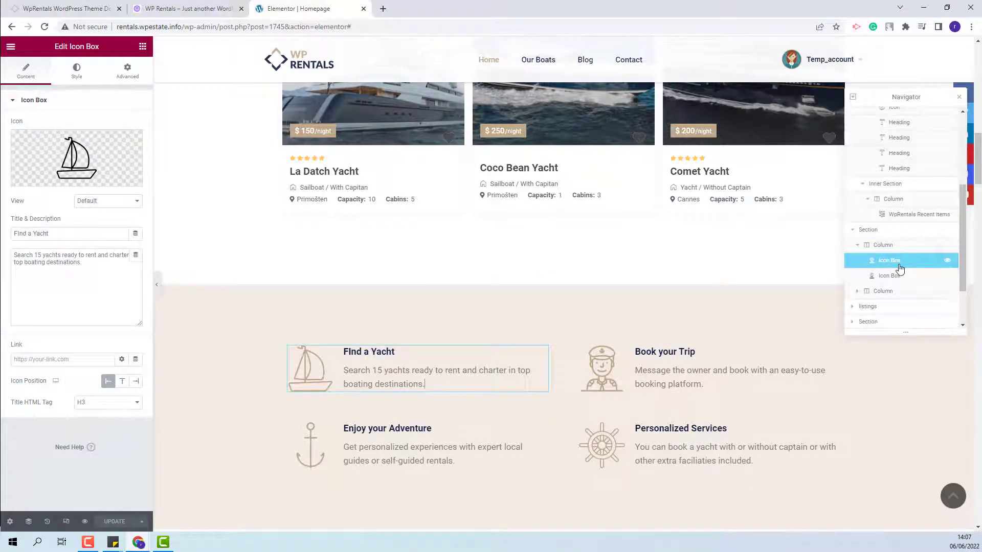
mouse_move(33, 159)
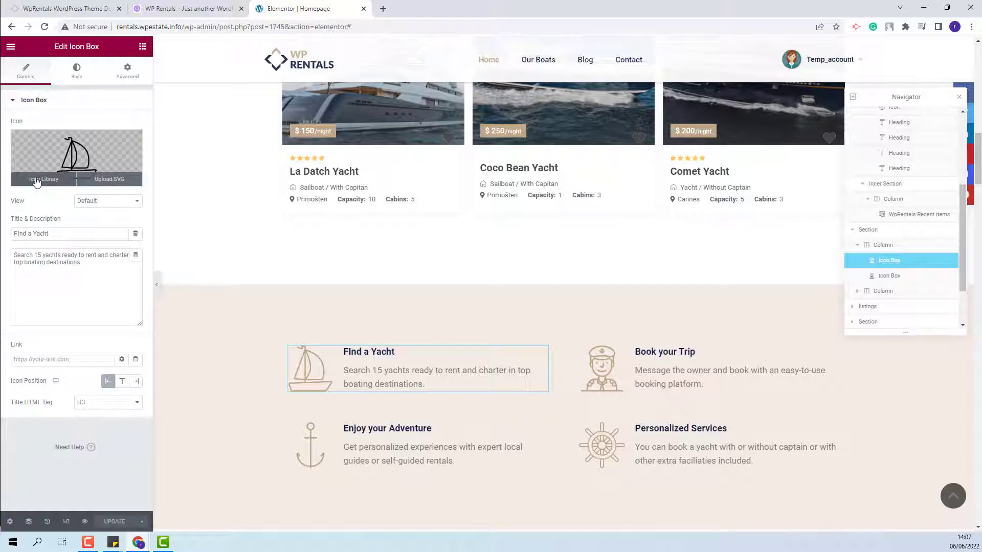
left_click_drag(83, 263, 10, 250)
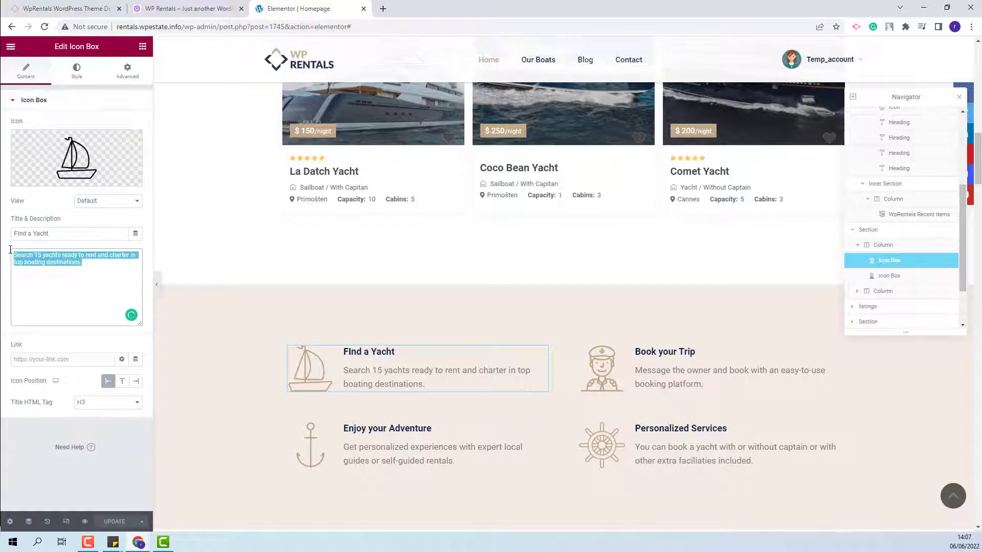
left_click(778, 357)
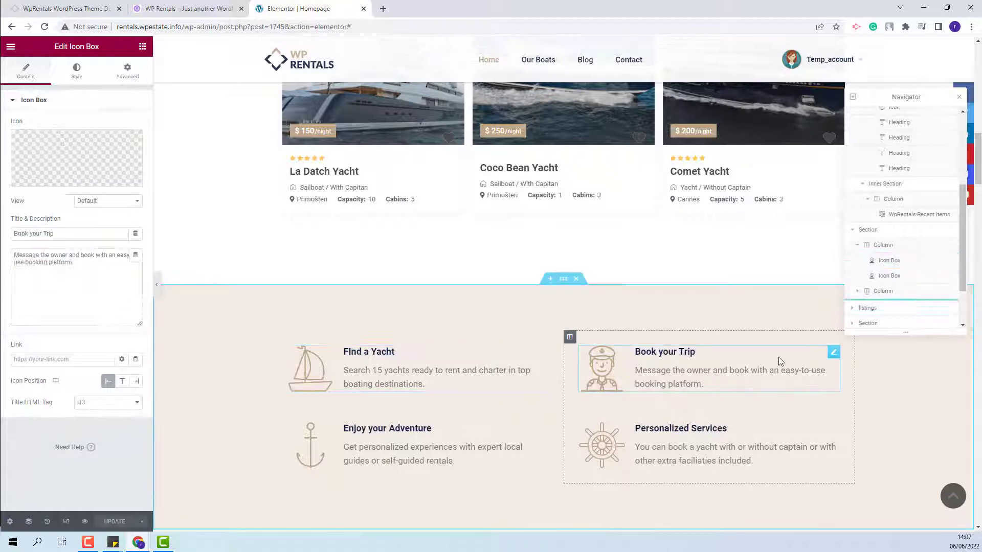
left_click(515, 438)
left_click(811, 435)
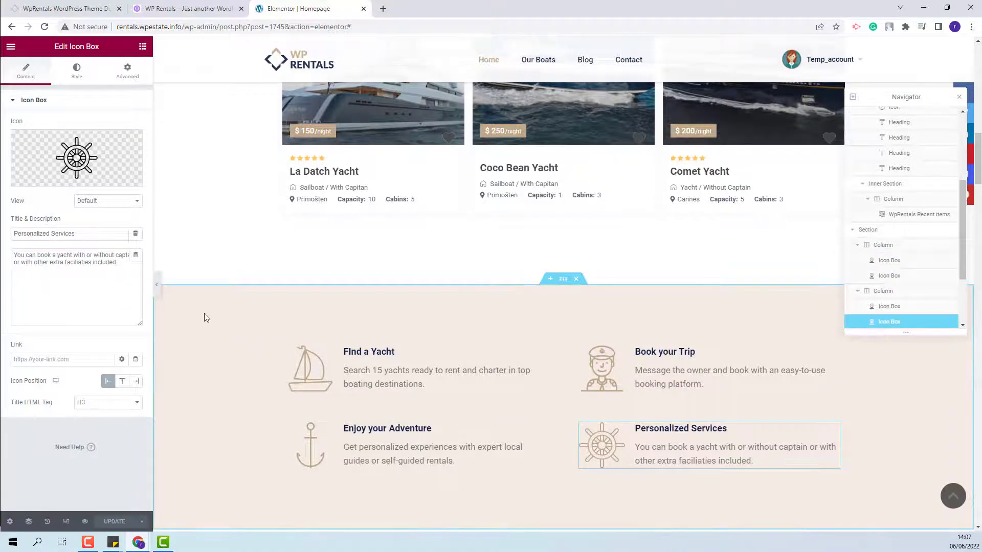
Check the feature-box section's background colour, then open the large Private room category tile.
left_click(869, 231)
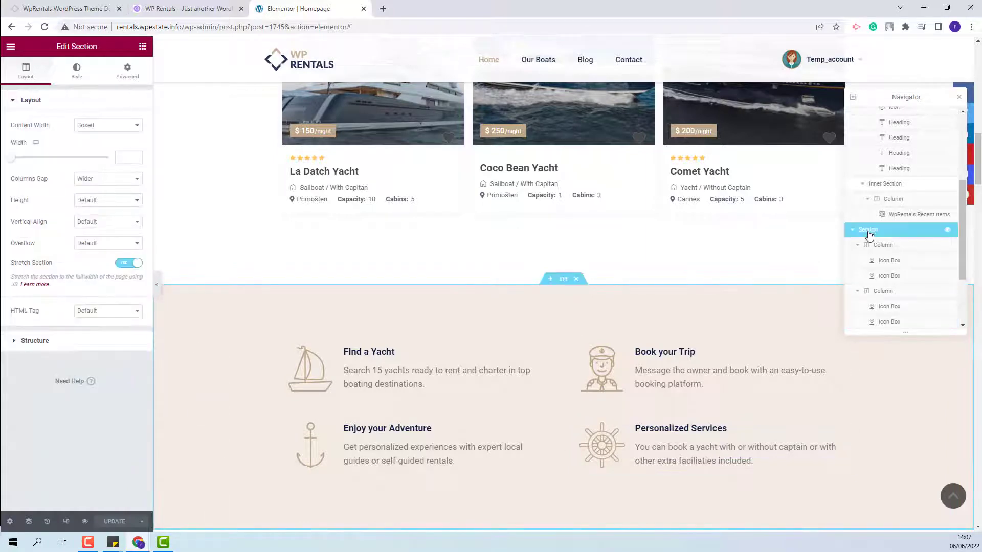
left_click(77, 70)
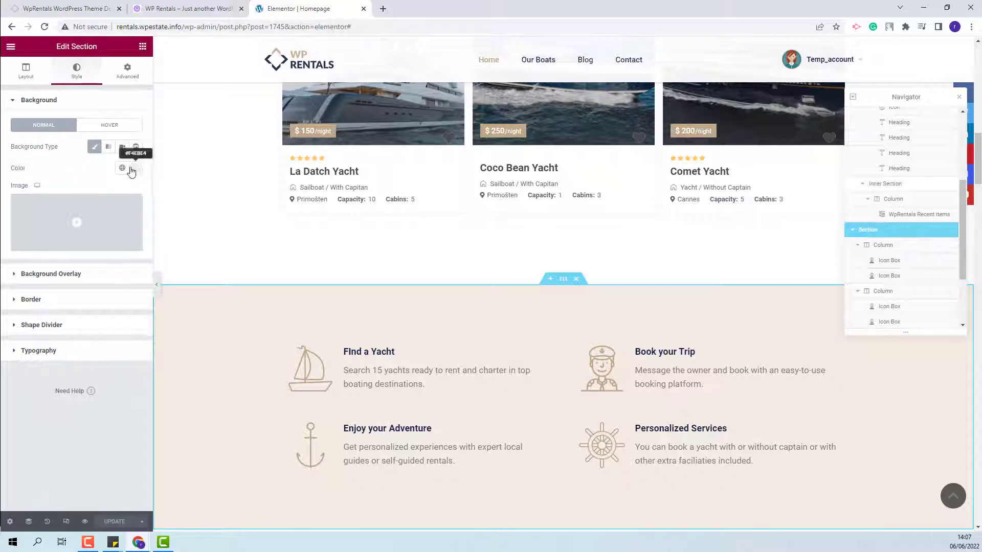
scroll(785, 296, "down", 9)
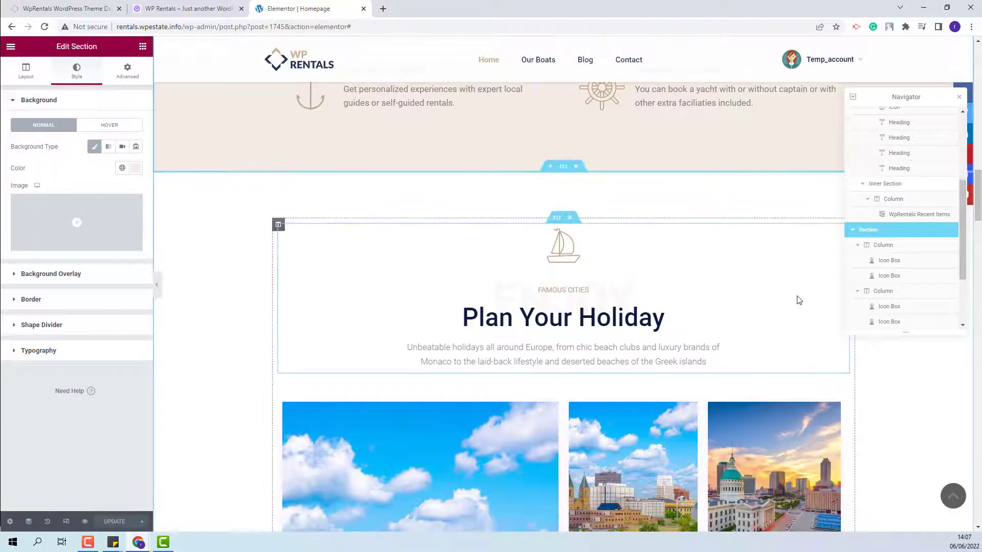
left_click(809, 251)
left_click(407, 320)
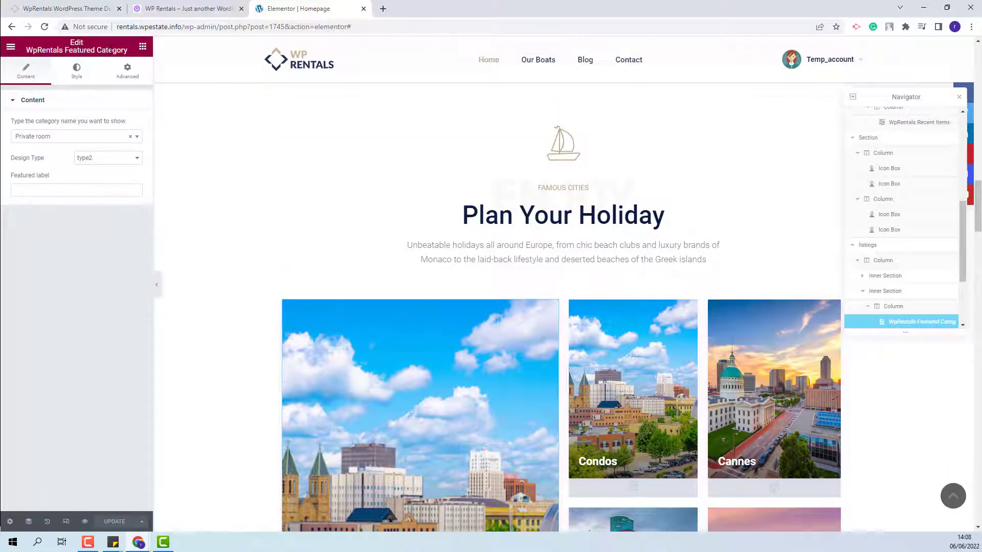
scroll(194, 314, "down", 11)
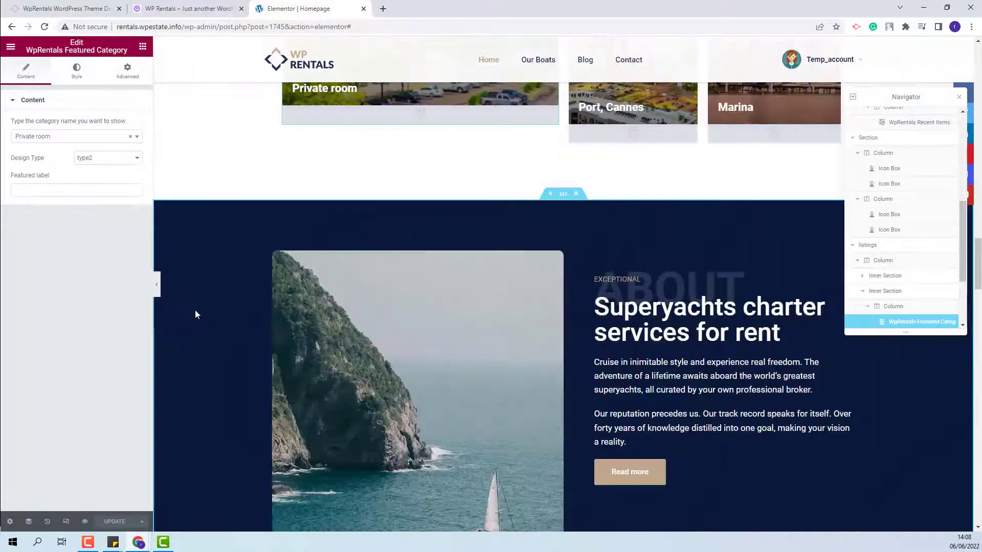
Select the dark Superyachts section and check its background overlay settings.
scroll(194, 314, "down", 3)
left_click(241, 250)
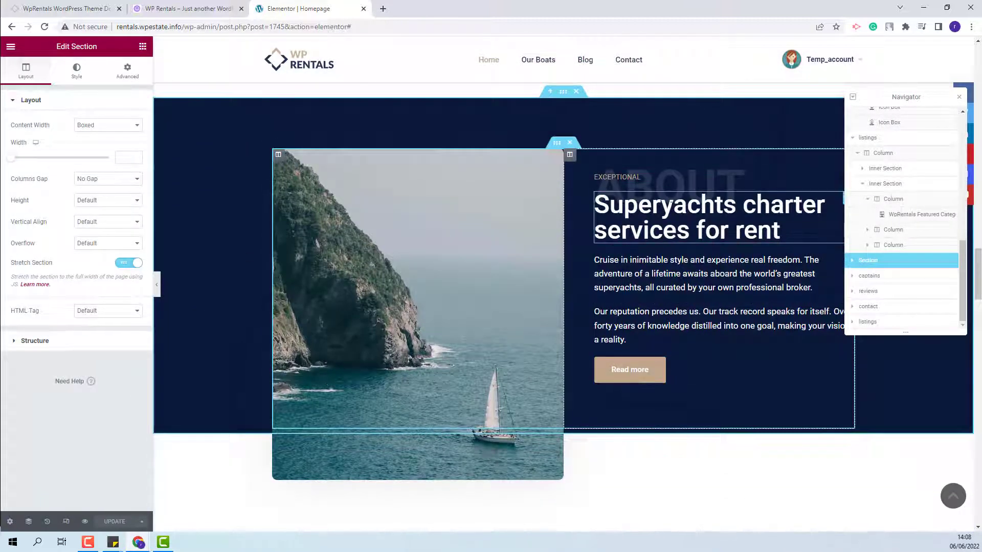
scroll(677, 375, "up", 1)
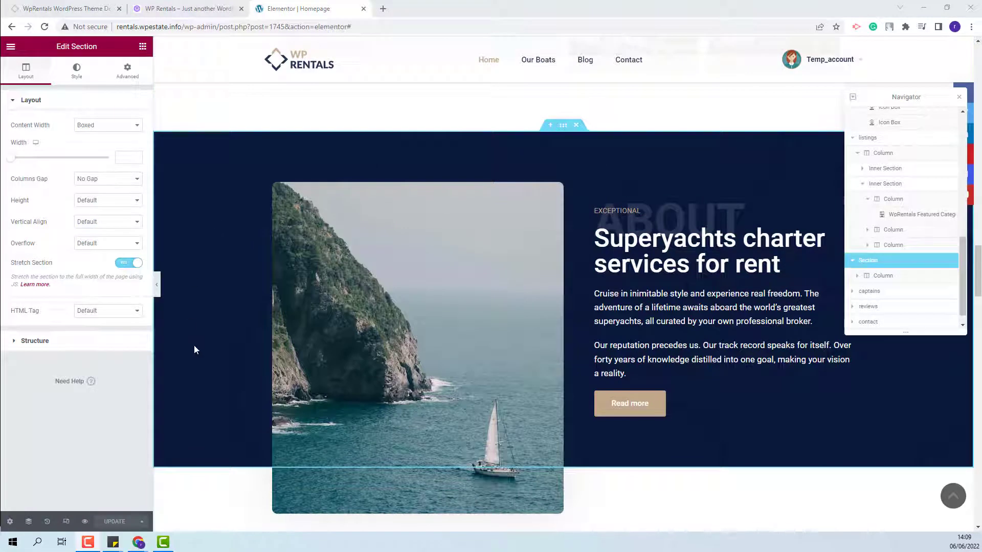
left_click(77, 74)
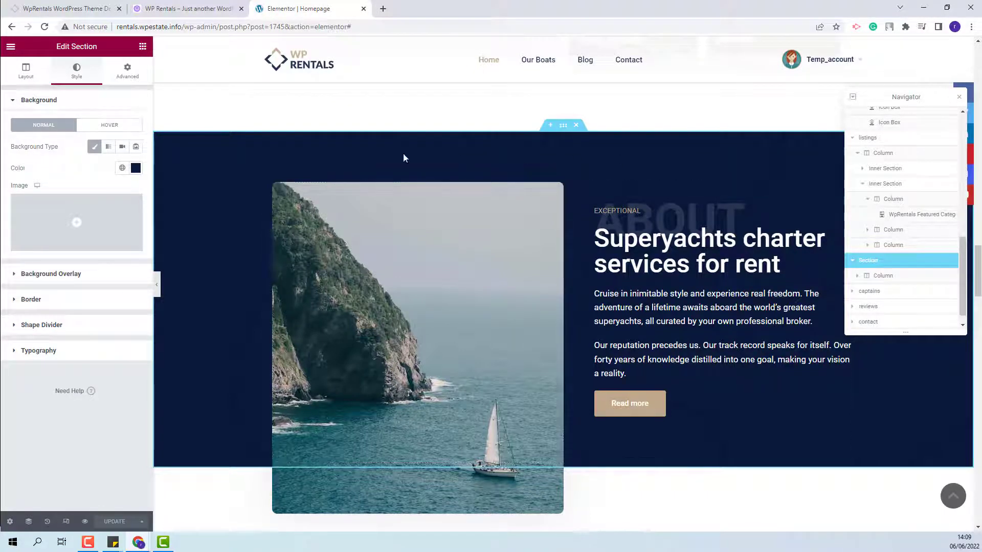
left_click(46, 275)
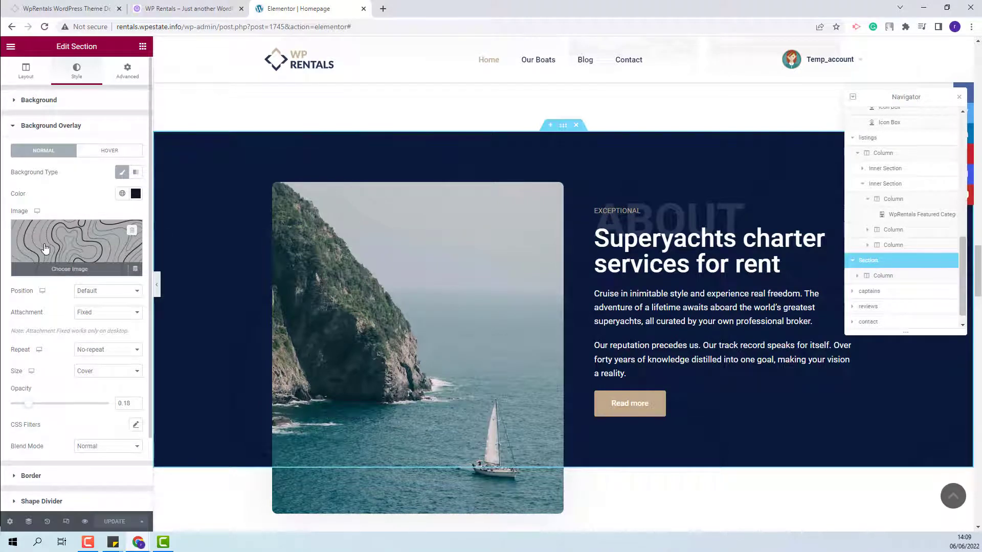
Drill into the inner section and review the ABOUT heading's spacing and text styling.
left_click(892, 277)
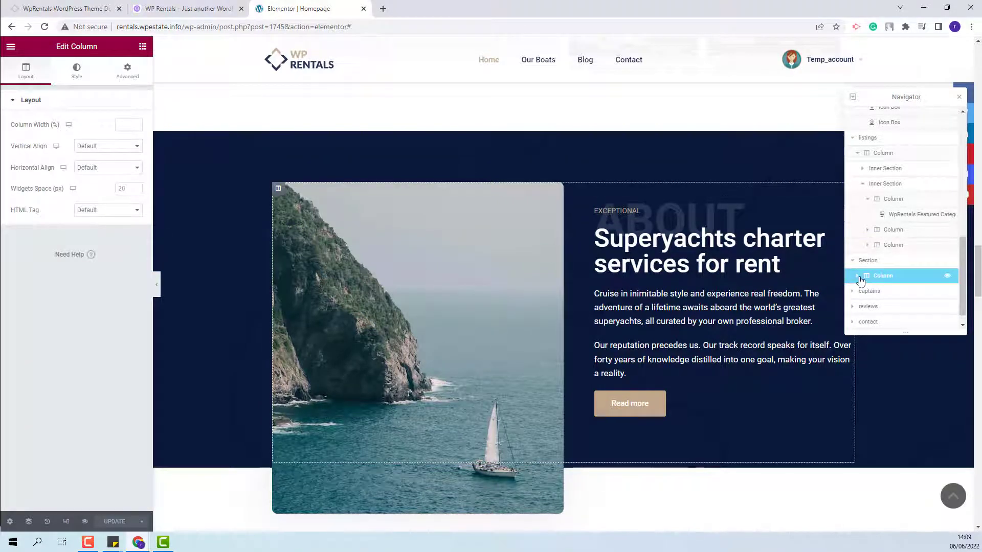
left_click(857, 277)
left_click(872, 291)
left_click(864, 295)
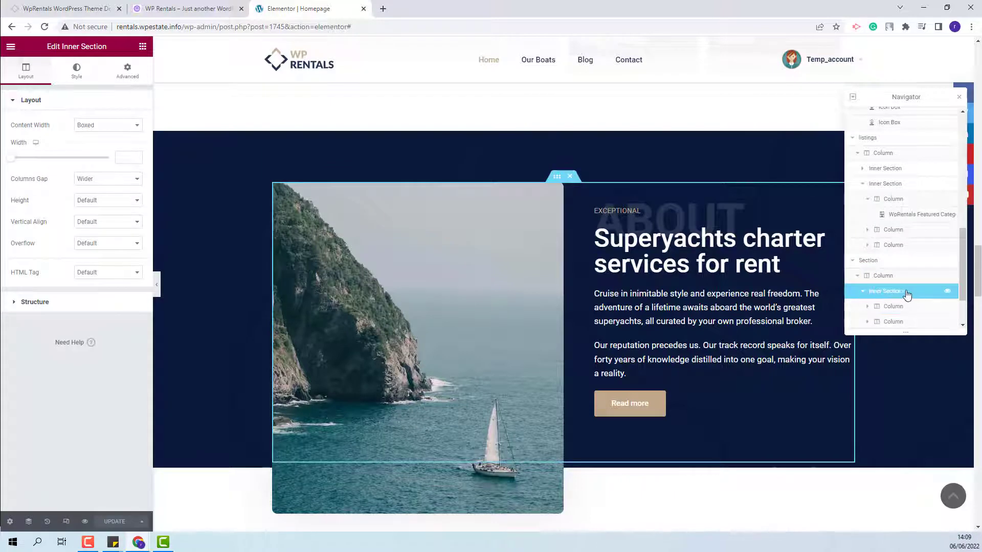
scroll(910, 286, "down", 1)
left_click(706, 215)
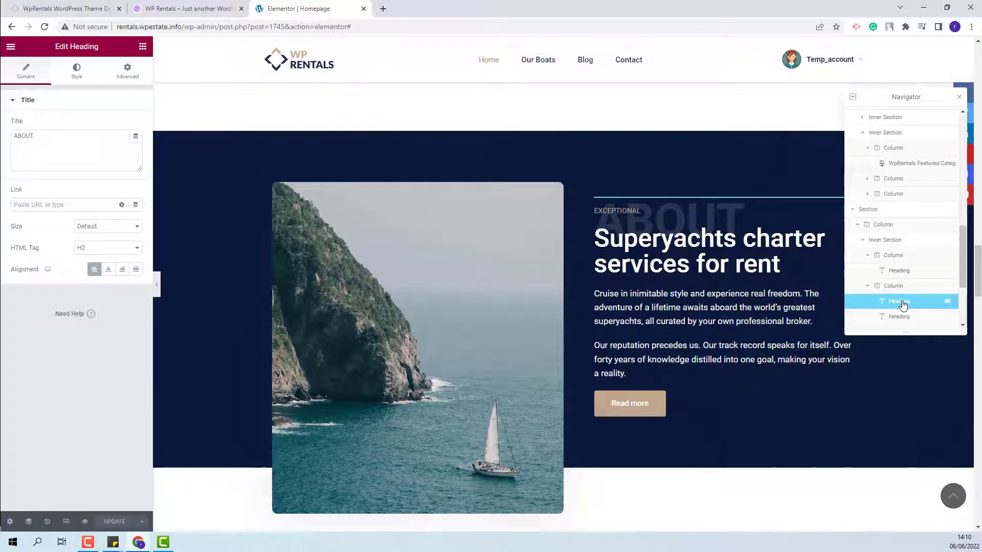
left_click(128, 71)
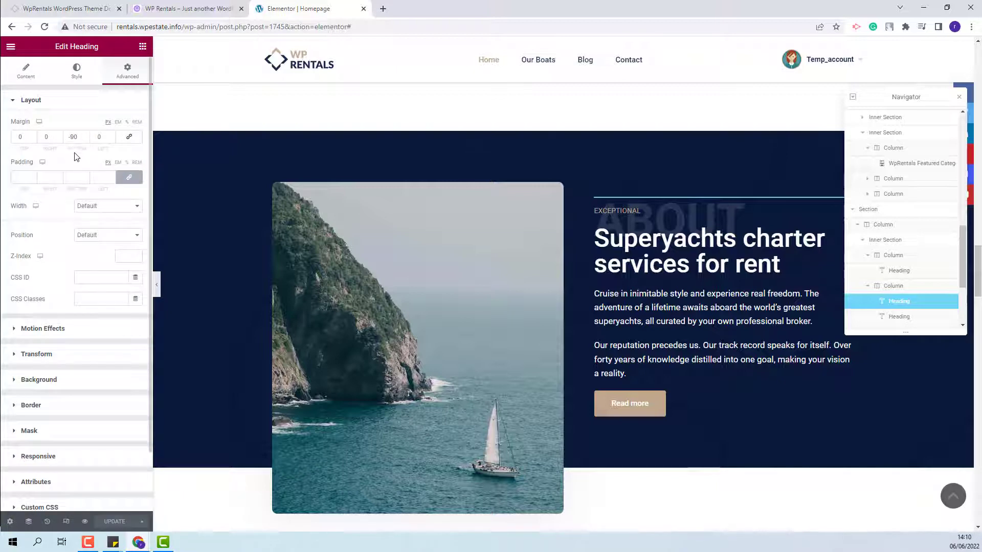
left_click(78, 77)
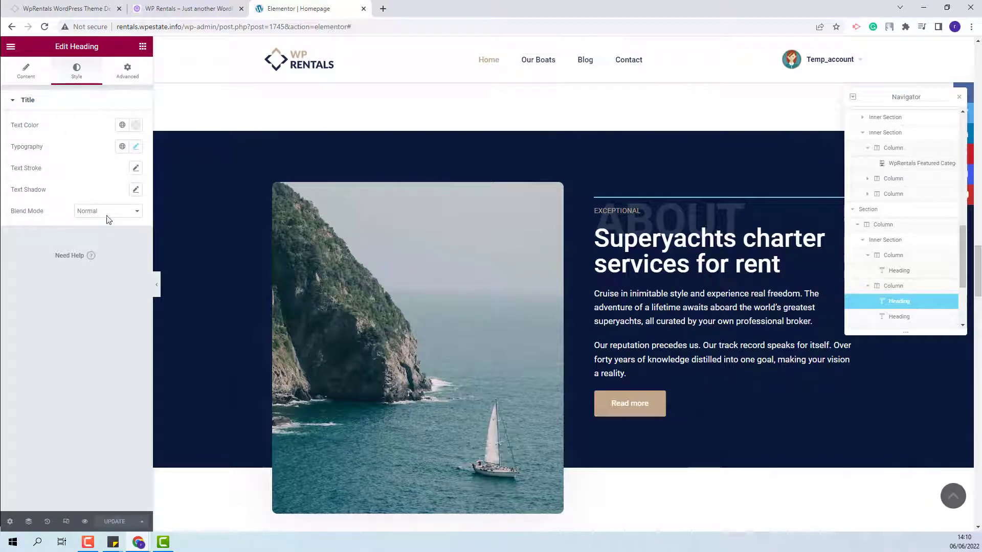
Step through the EXCEPTIONAL subheading, both paragraphs and Read more button, then select the image column.
left_click(897, 318)
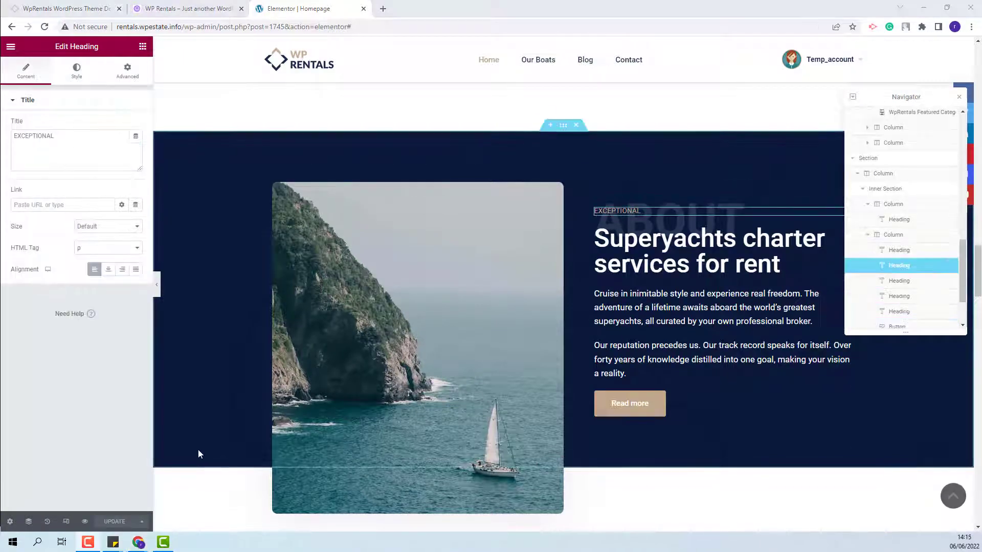
left_click(900, 281)
left_click(903, 297)
left_click(921, 311)
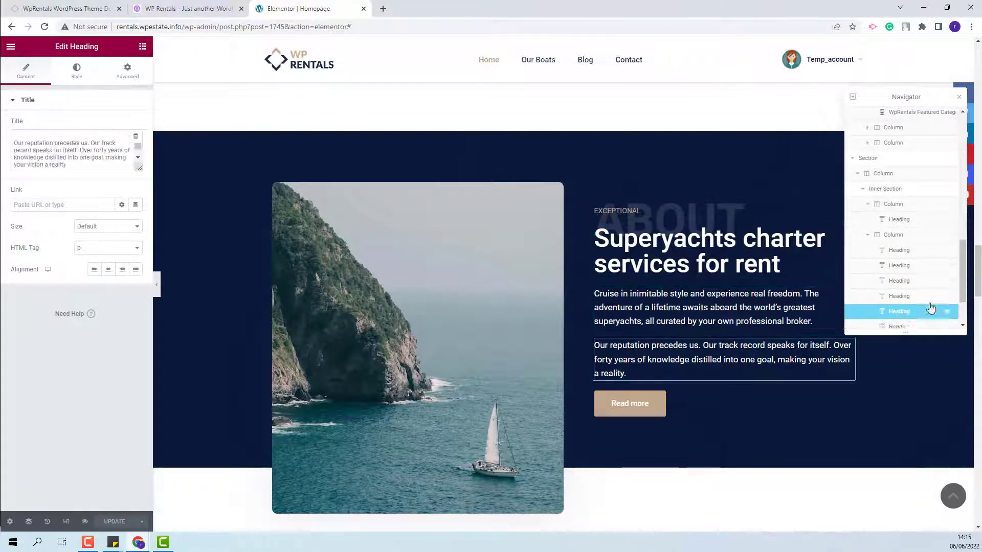
scroll(919, 279, "down", 1)
left_click(906, 276)
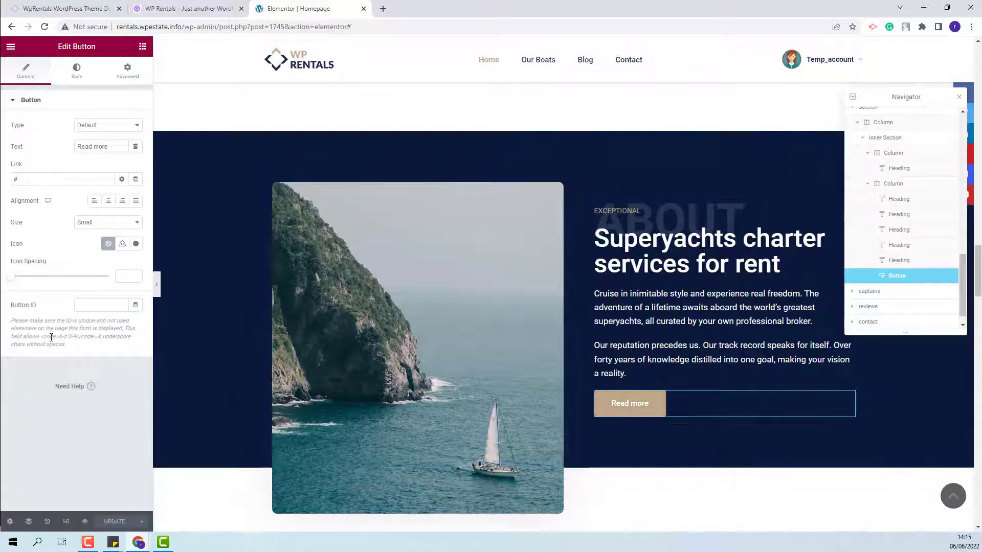
left_click(448, 330)
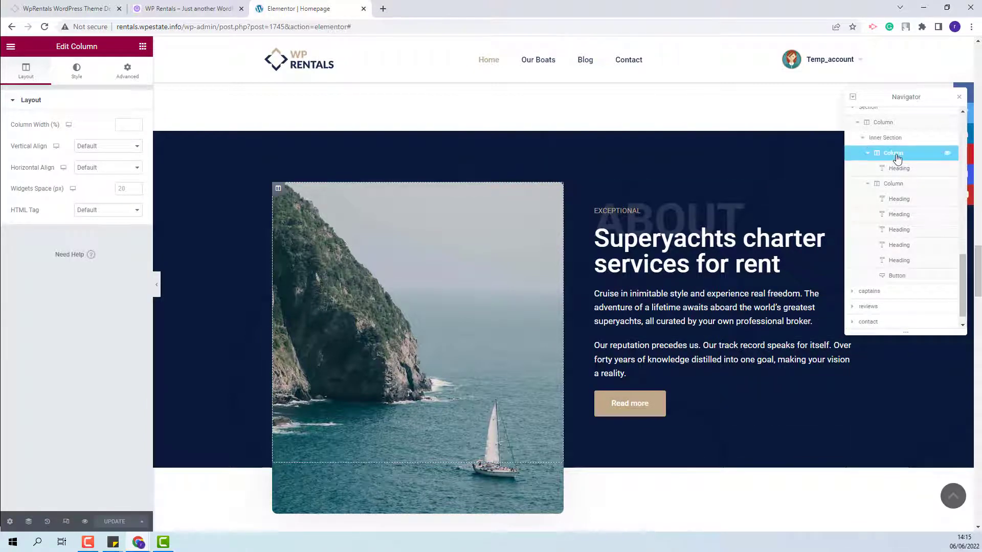
Check the image column's background picture and margin, then open the Meet the Captains section.
left_click(77, 72)
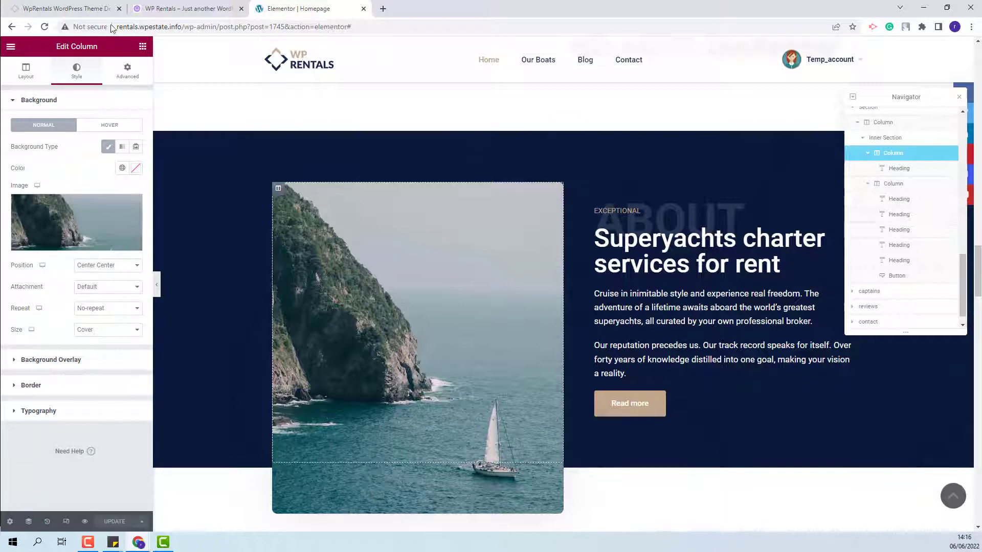
left_click(127, 71)
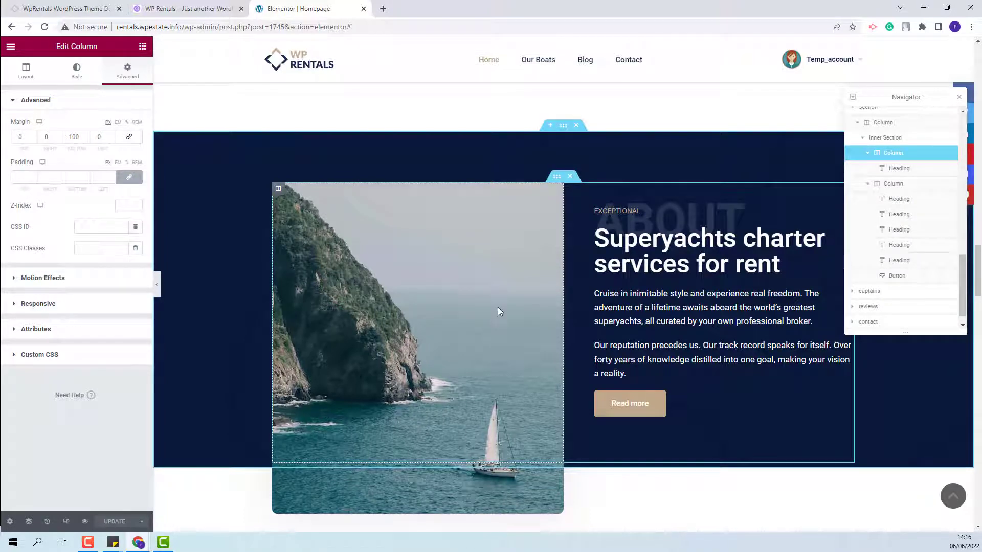
left_click(871, 291)
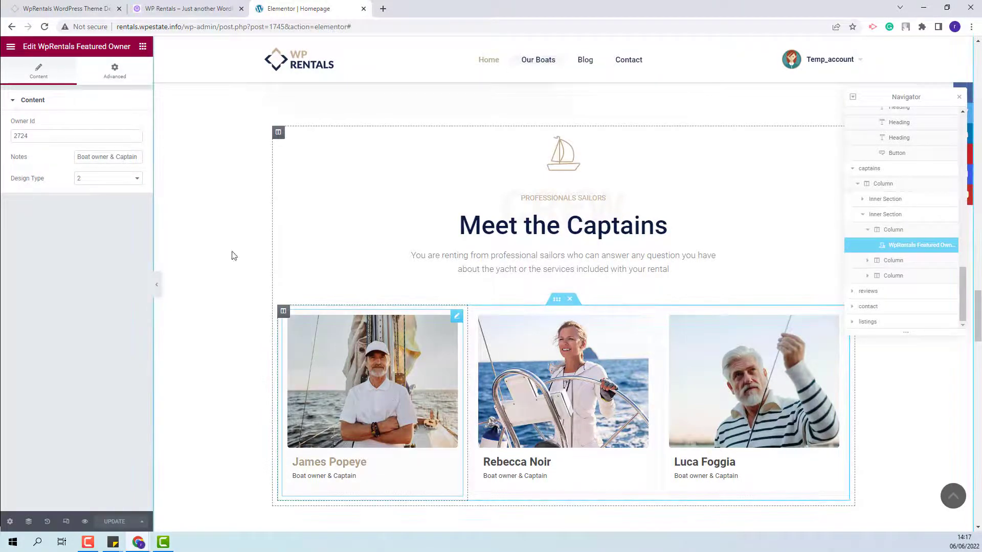
Compare the captains' owner ID 2724 with the first owner's ID in the WordPress Owners list.
left_click_drag(39, 135, 15, 136)
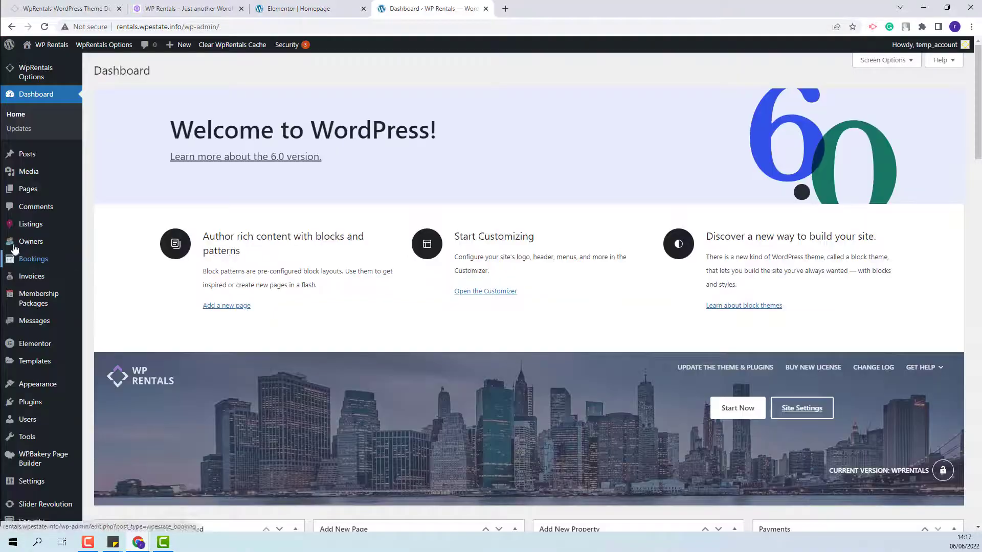
left_click(14, 248)
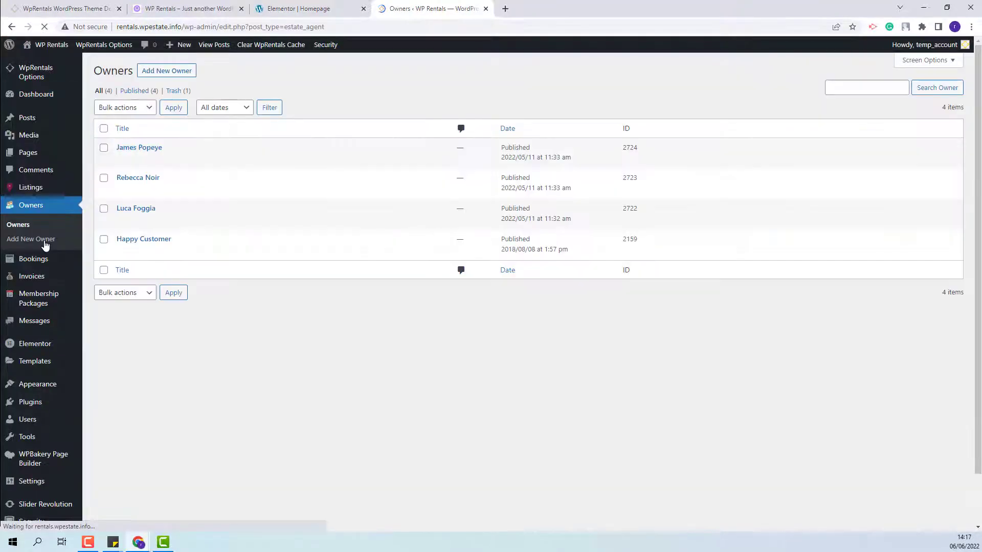
left_click_drag(647, 150, 627, 151)
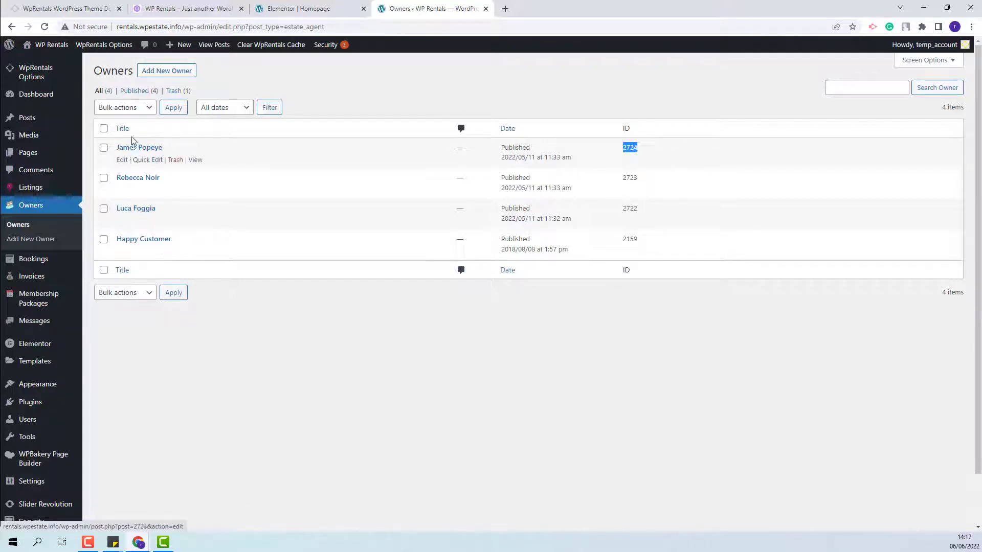
Back in Elementor, inspect the Testimonial Slider's reviews, expanding the 'A perfect yacht!' testimonial.
left_click(295, 5)
scroll(860, 368, "down", 4)
left_click(861, 369)
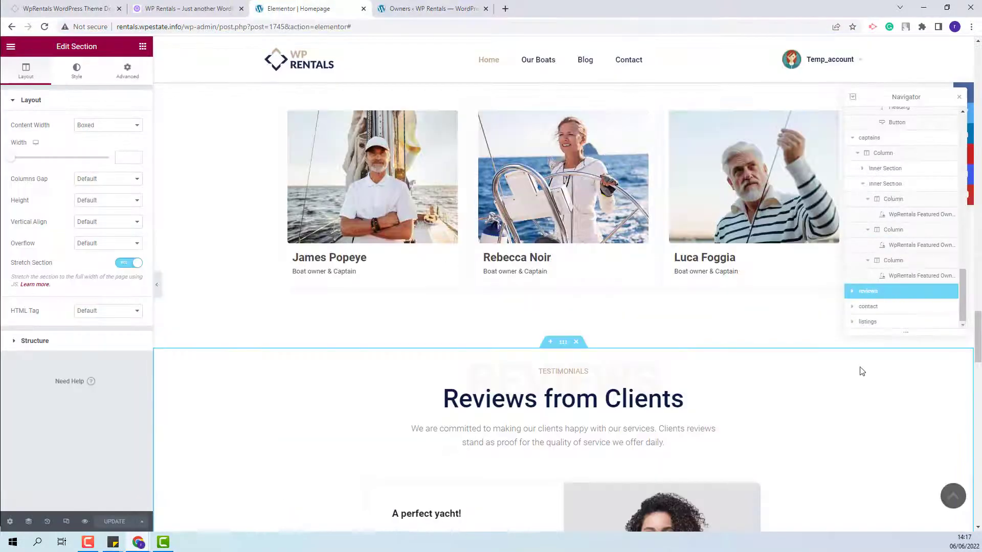
scroll(862, 372, "down", 1)
scroll(863, 372, "down", 4)
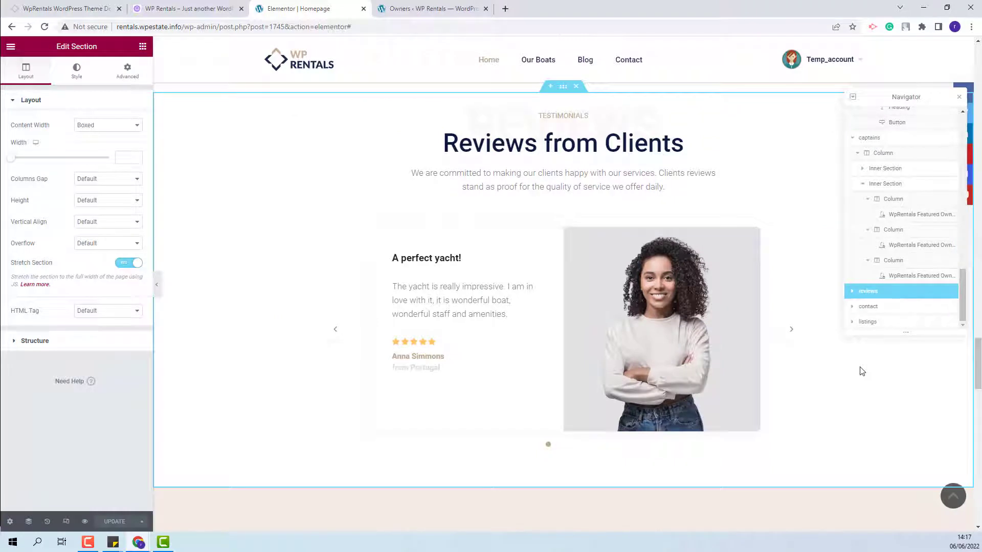
left_click(798, 353)
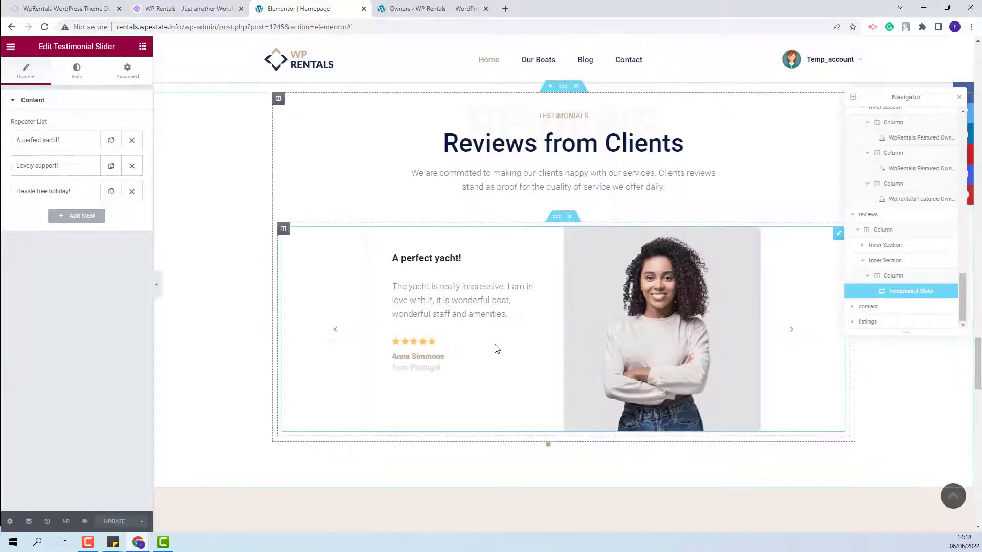
left_click(39, 142)
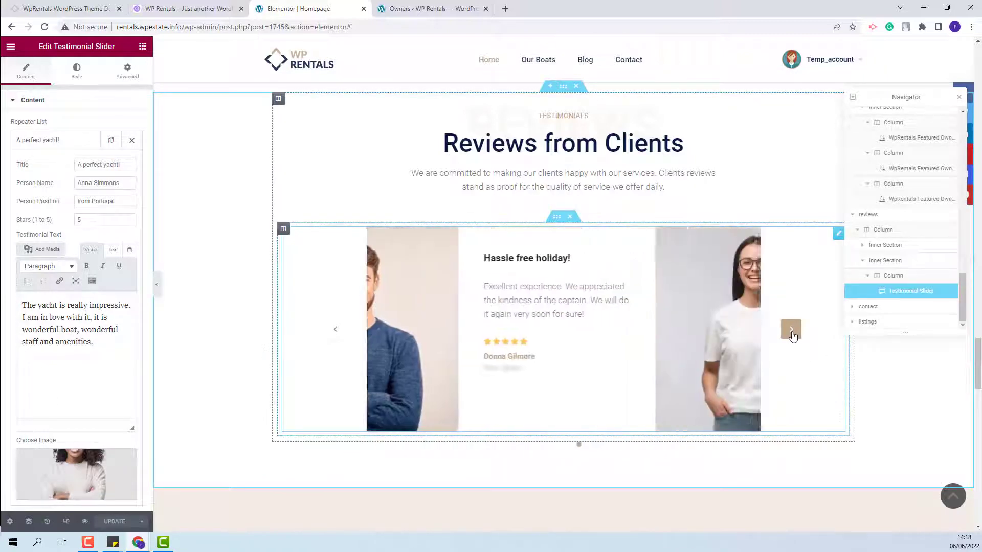
Select the contact section with the Plan Your Holiday form for editing.
scroll(570, 307, "down", 1)
left_click(570, 307)
scroll(571, 306, "down", 4)
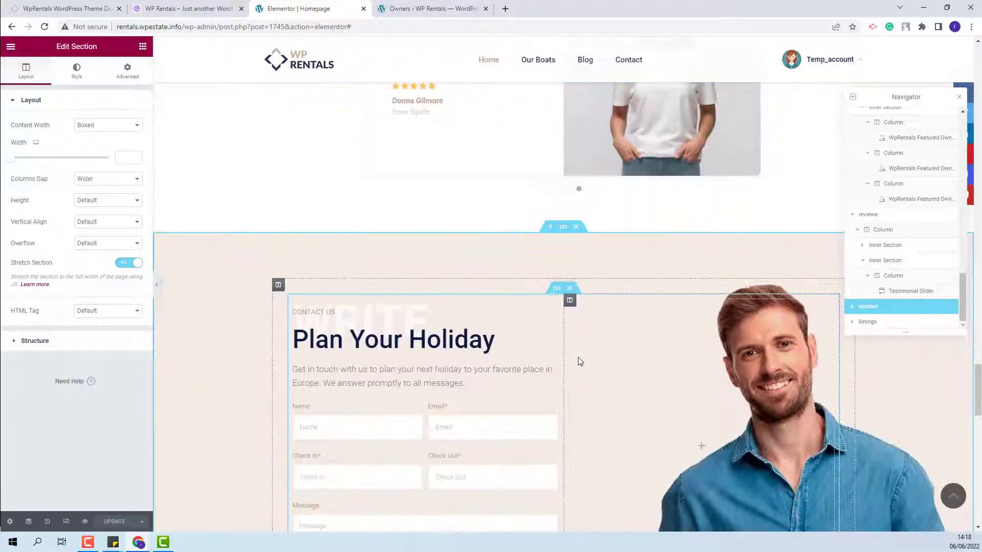
scroll(580, 362, "down", 2)
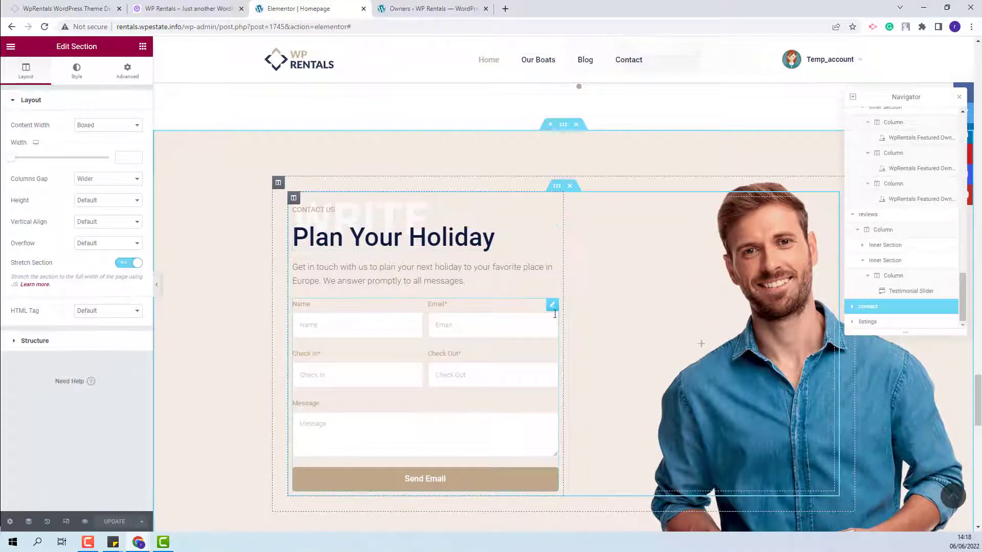
left_click(852, 306)
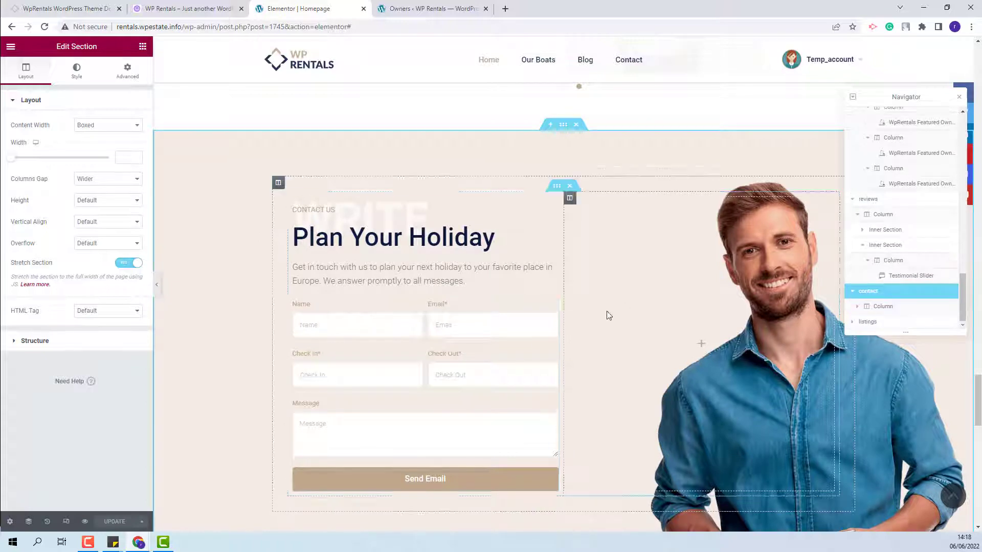
left_click(542, 307)
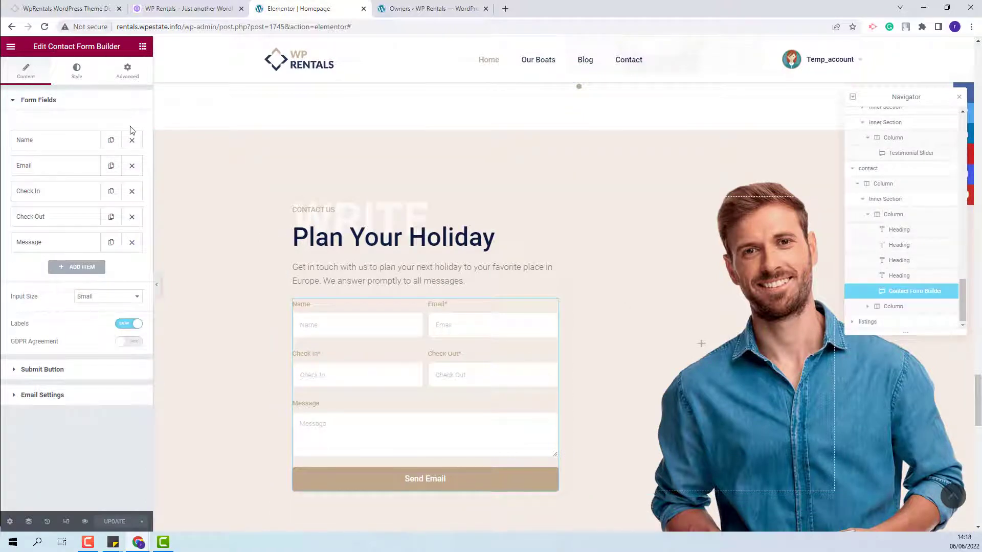
left_click(74, 146)
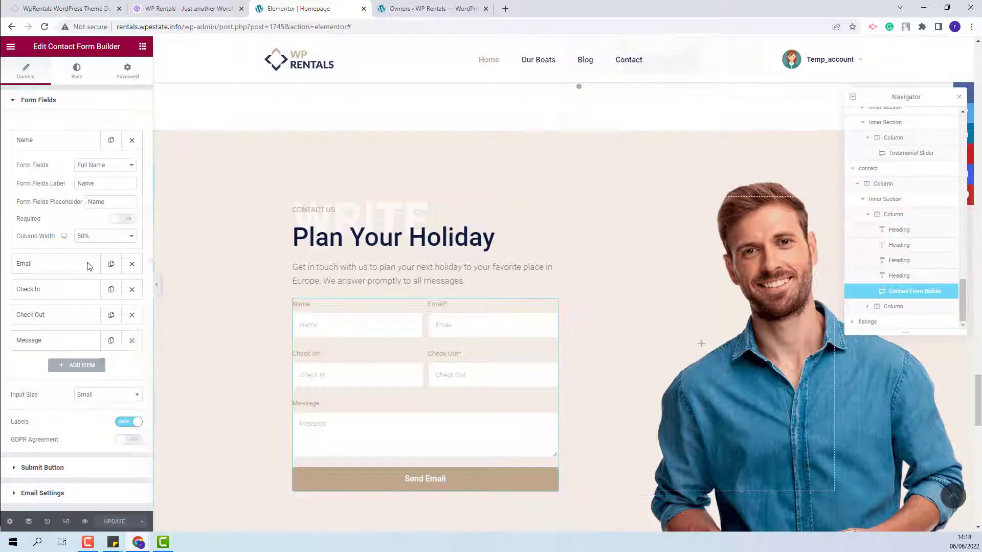
left_click(43, 493)
left_click(339, 210)
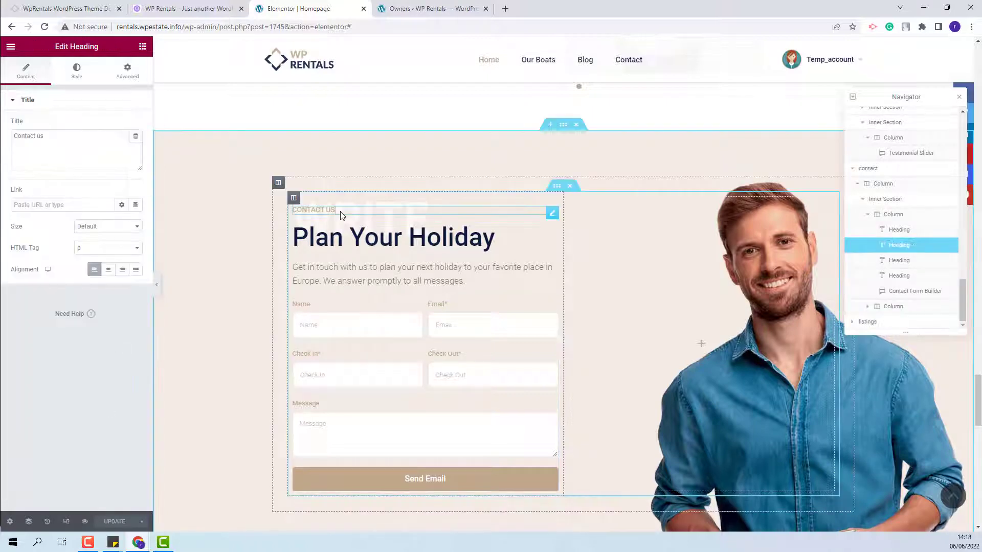
left_click(908, 217)
left_click(904, 235)
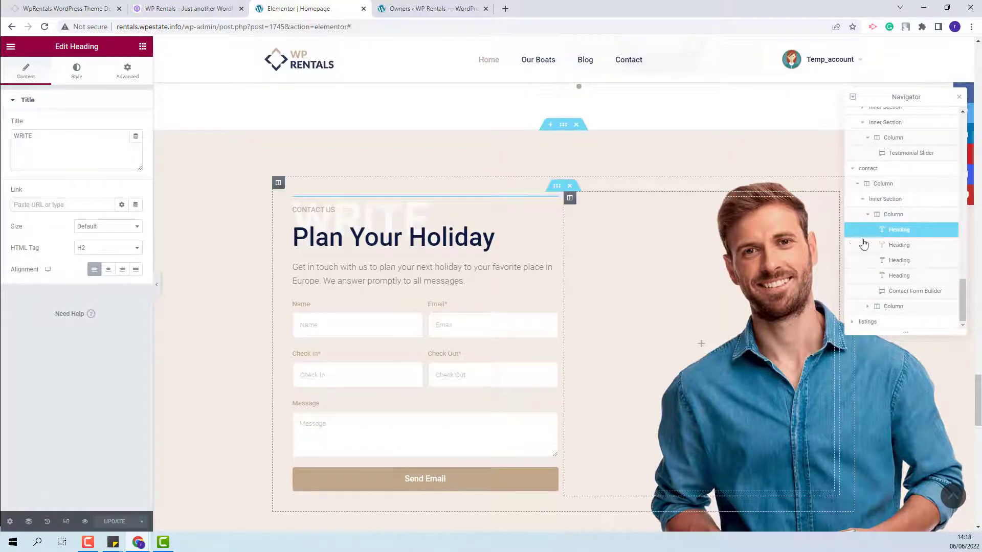
left_click(888, 246)
left_click(379, 274)
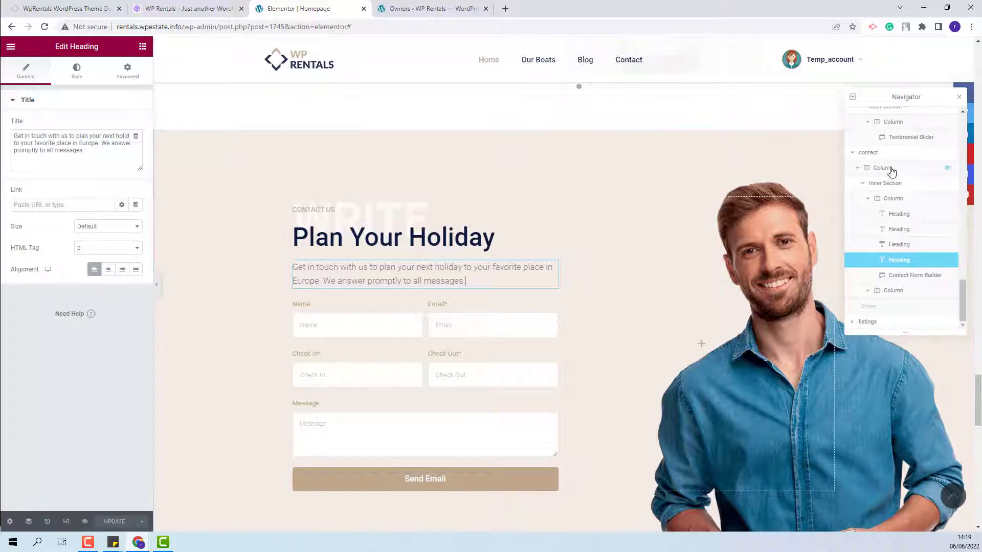
left_click(867, 153)
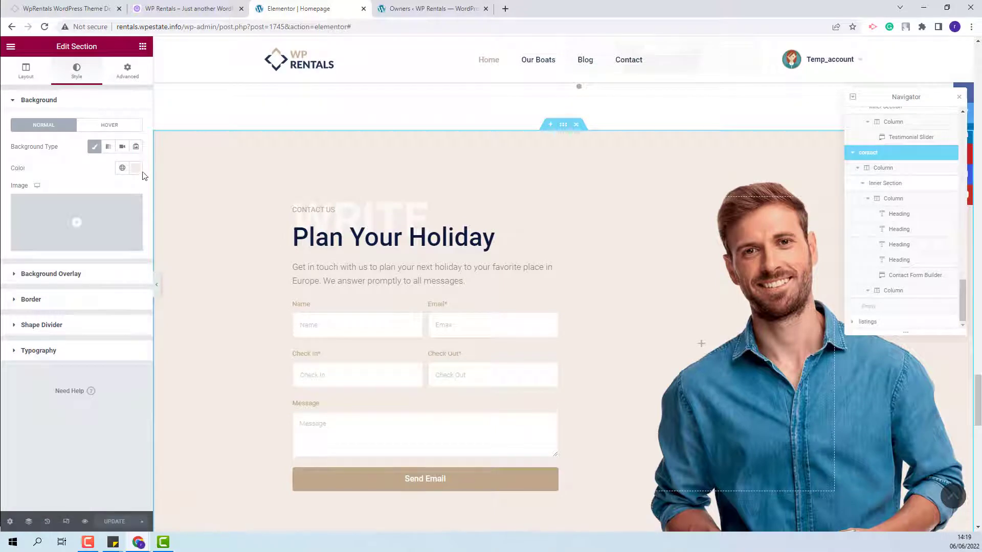
left_click(74, 274)
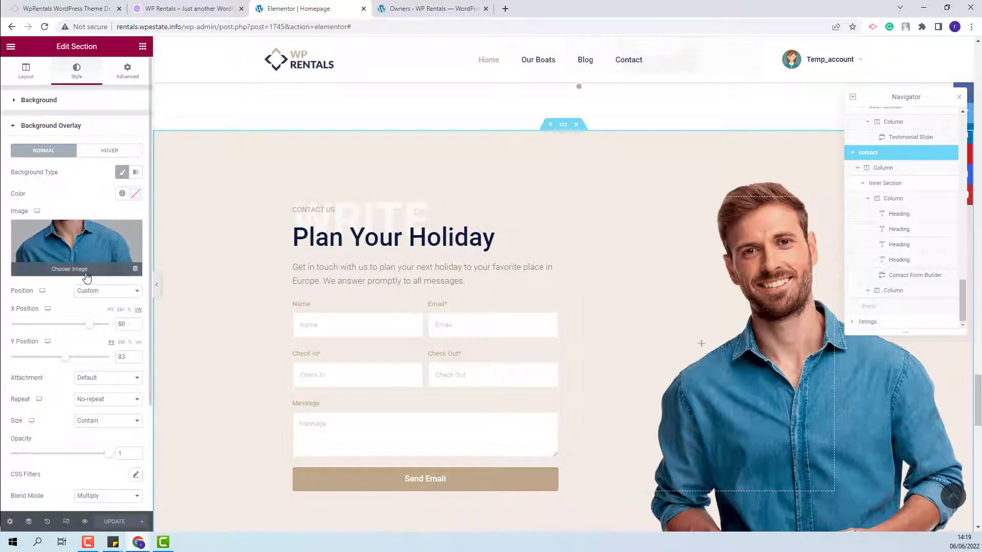
mouse_move(92, 277)
left_click(868, 323)
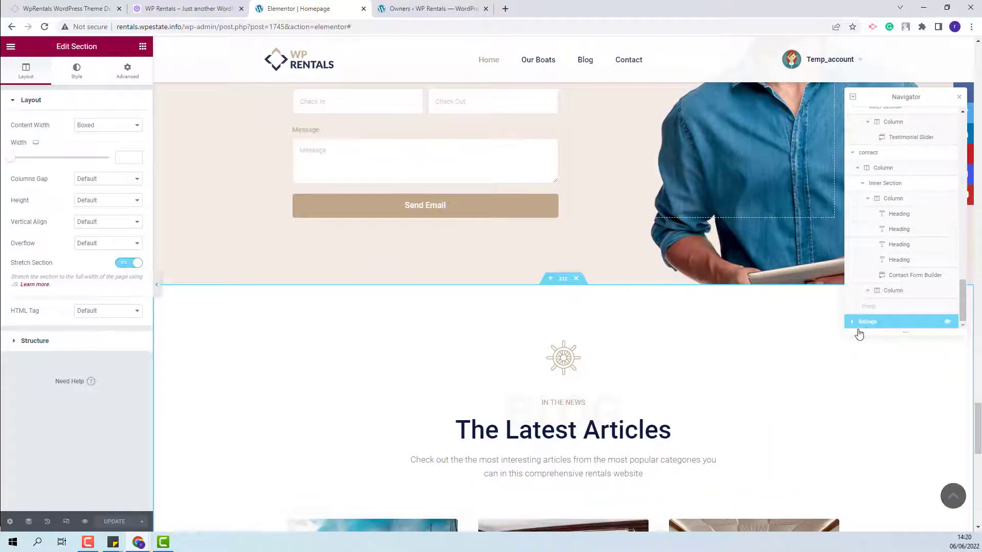
Check the Featured Article IDs of the third and first Latest Articles cards, selecting ID 240.
scroll(711, 397, "down", 3)
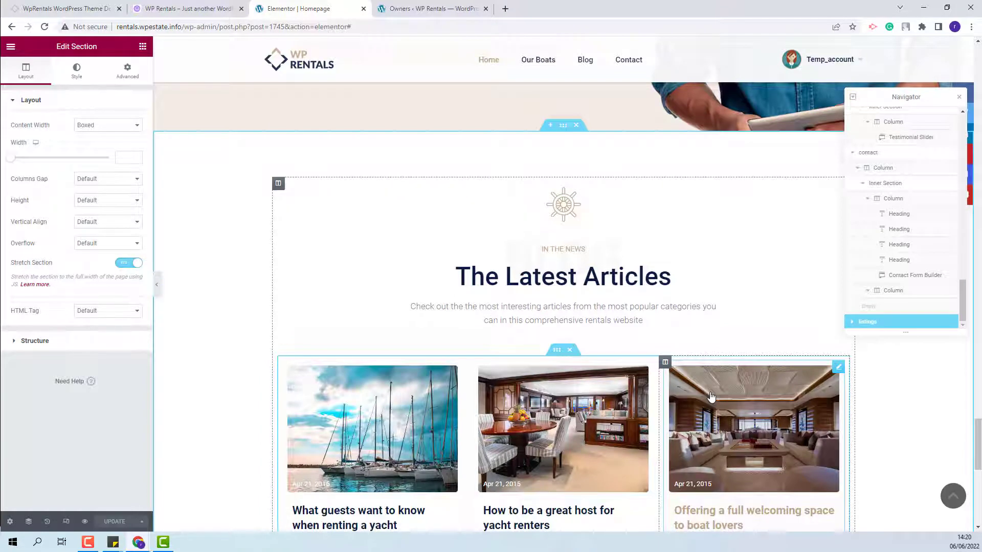
left_click(711, 397)
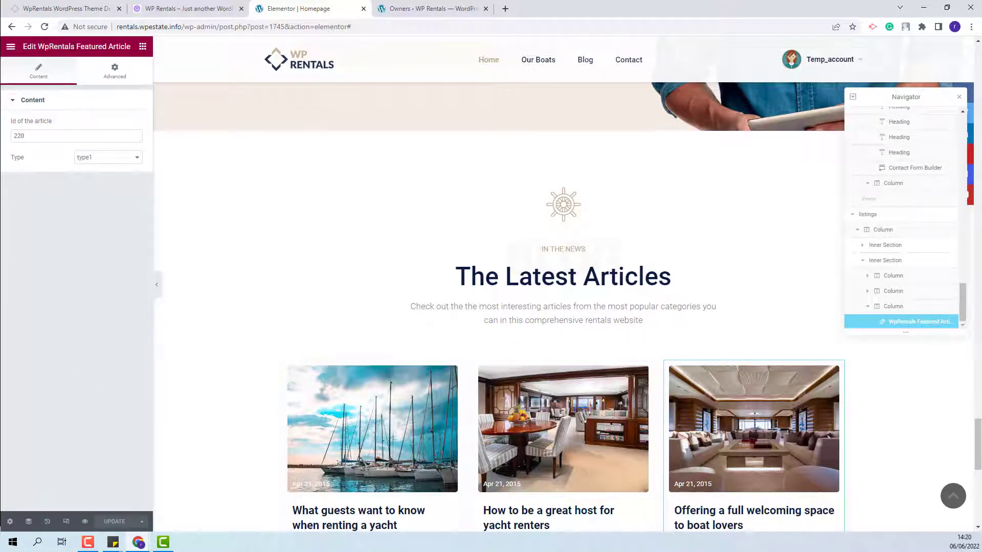
scroll(359, 333, "down", 3)
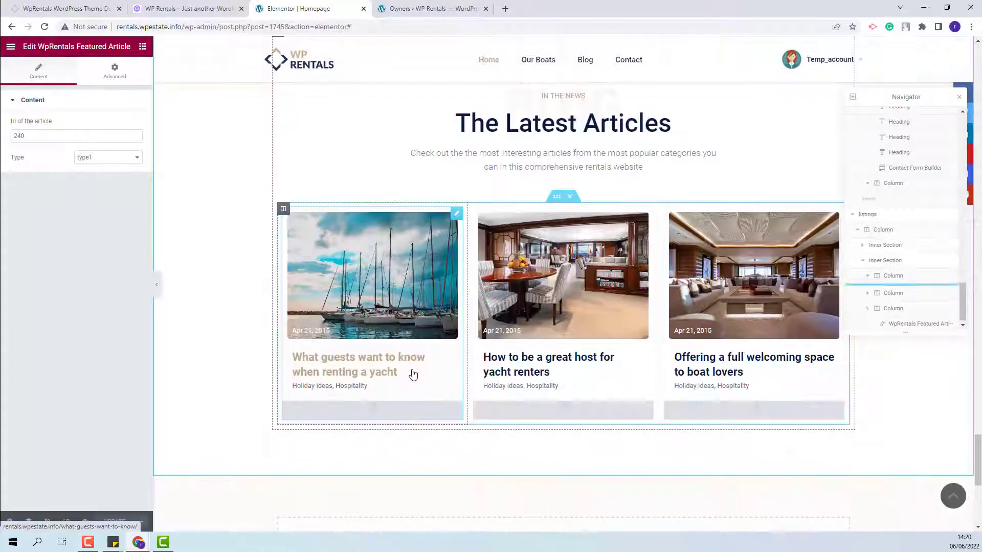
left_click(412, 373)
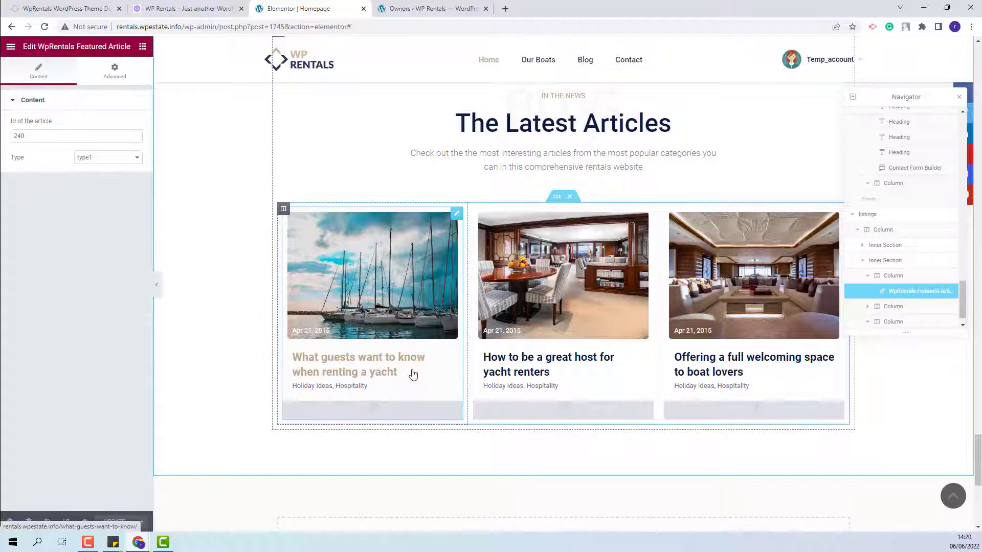
left_click_drag(36, 136, 8, 137)
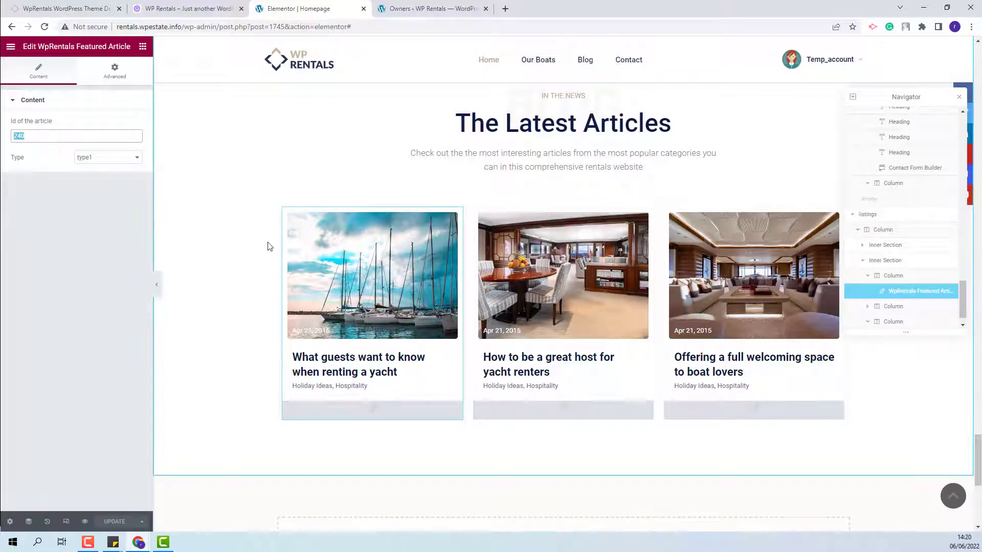
Confirm article IDs 240, 230 and 220 in the Posts list, then show the demo homepage.
left_click(440, 9)
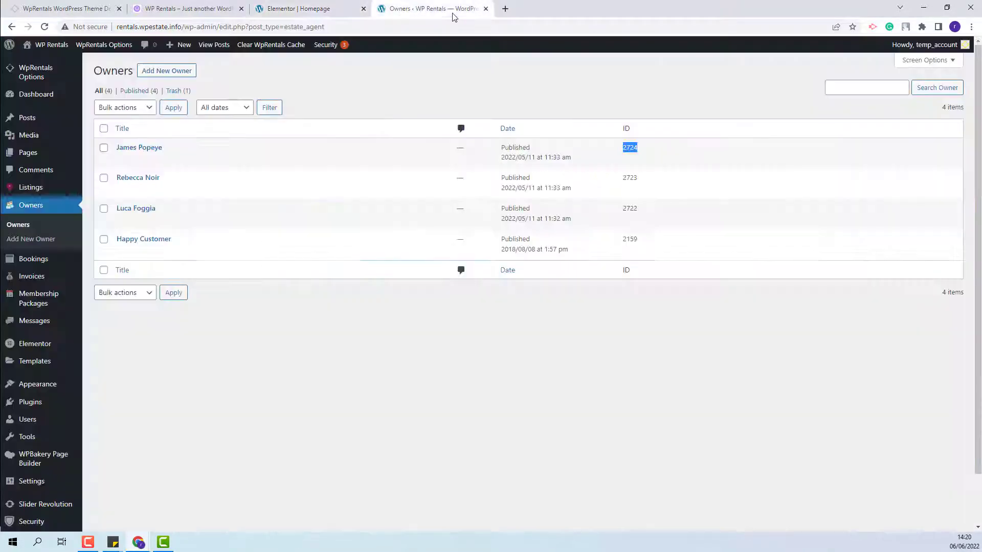
left_click(22, 123)
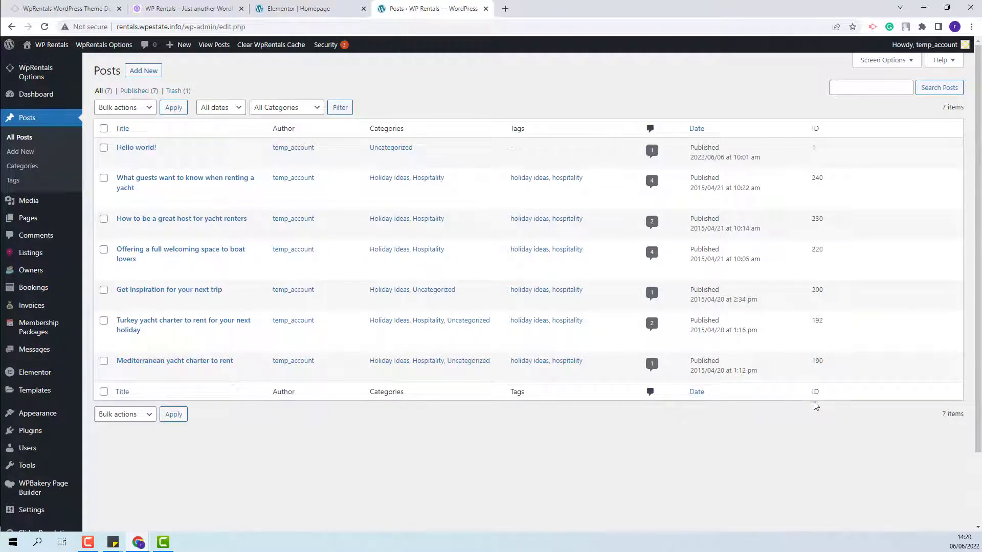
key("ctrl+1")
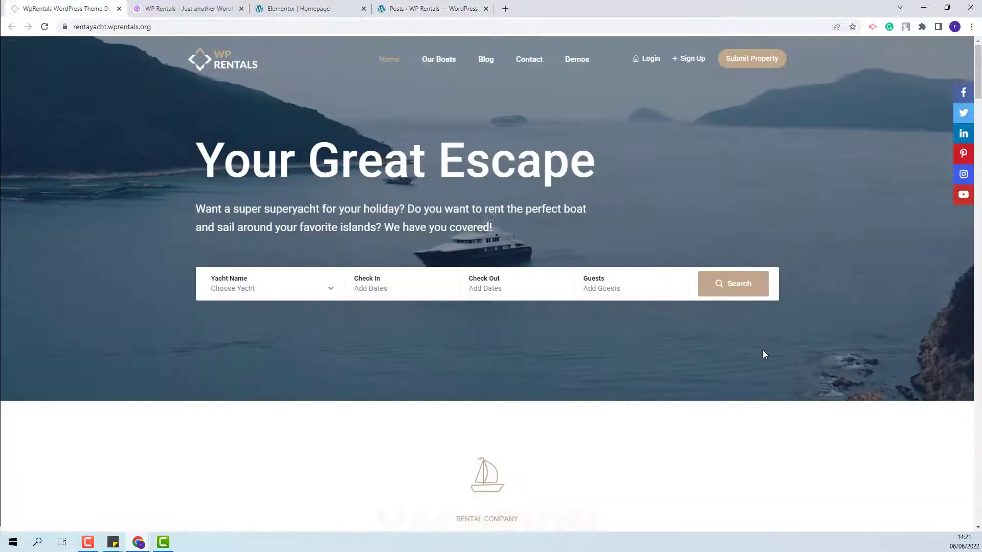